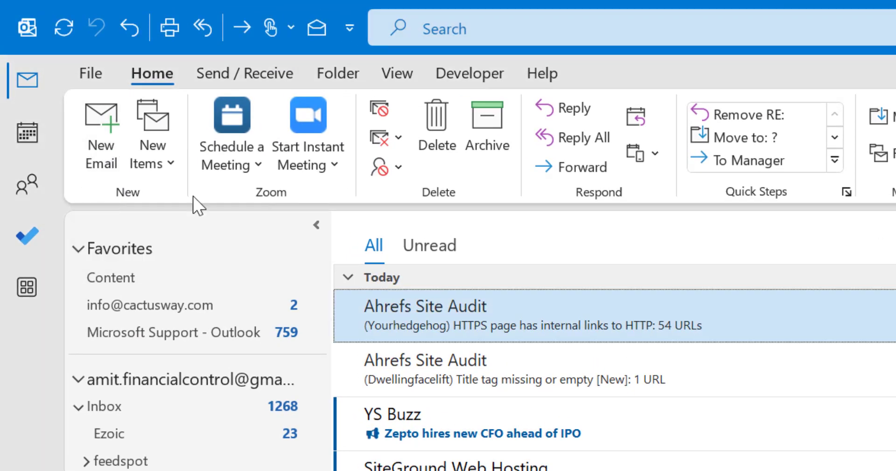
# Step: Start a new email message and browse the PC's Desktop folder for files to attach
pyautogui.click(118, 91)
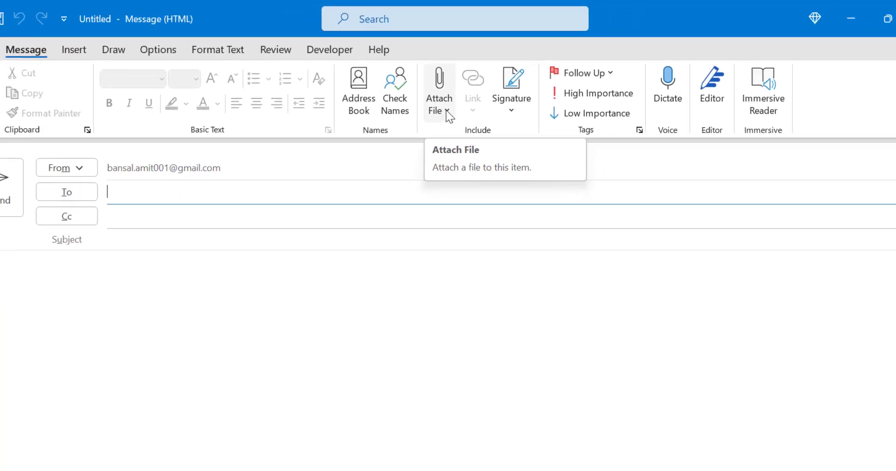
pyautogui.click(447, 111)
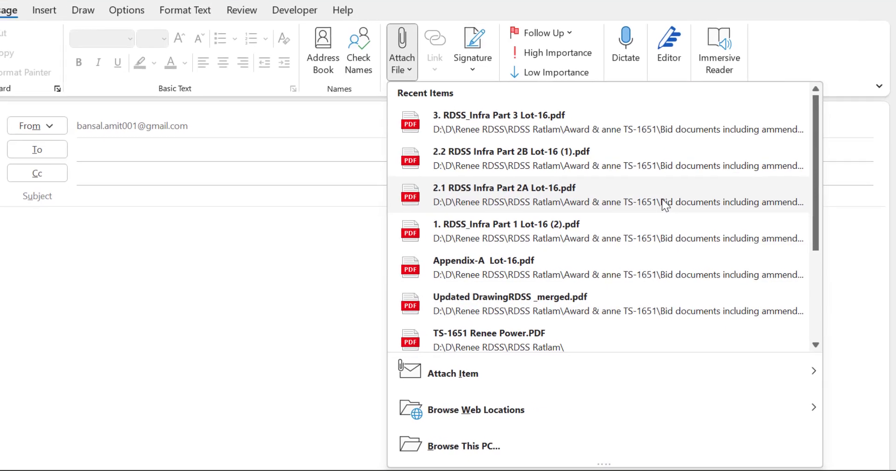
pyautogui.scroll(-3, 677, 222)
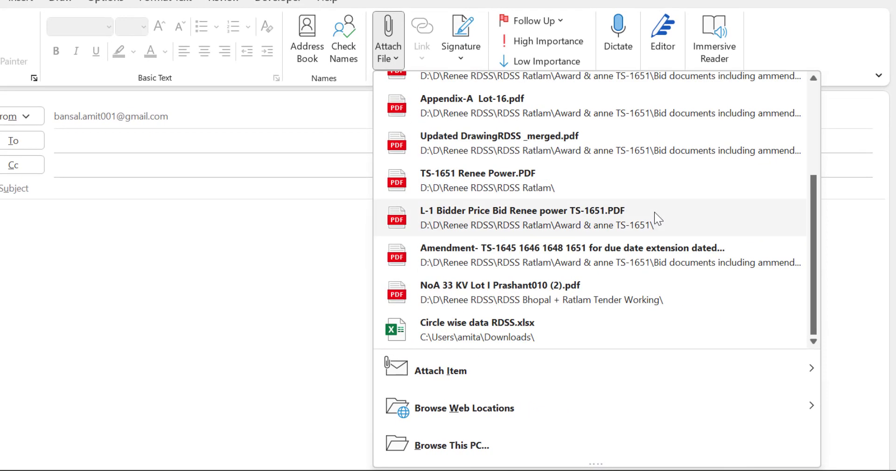
pyautogui.scroll(3, 678, 243)
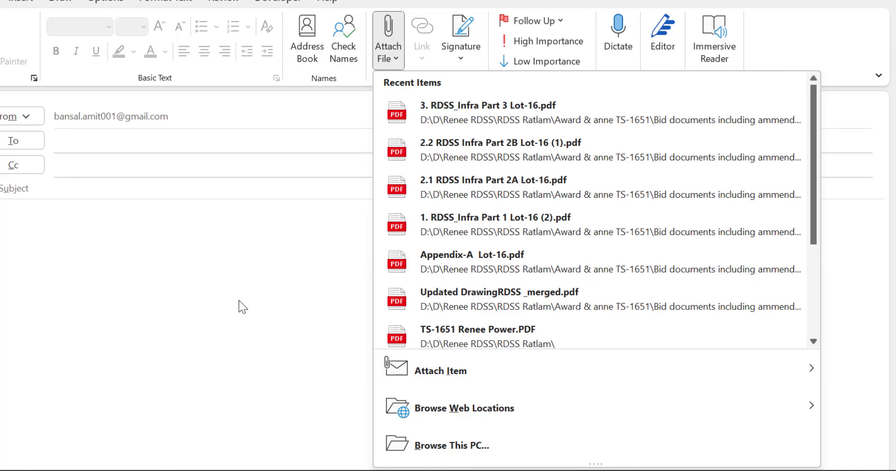
pyautogui.click(515, 442)
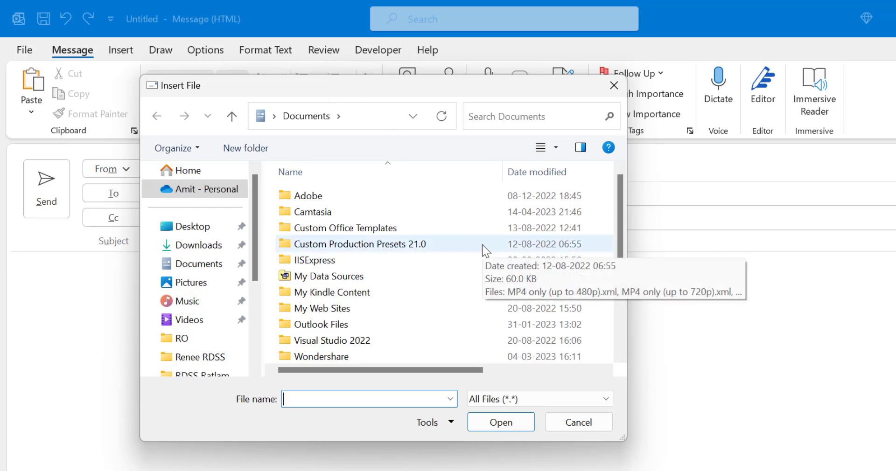
pyautogui.click(190, 232)
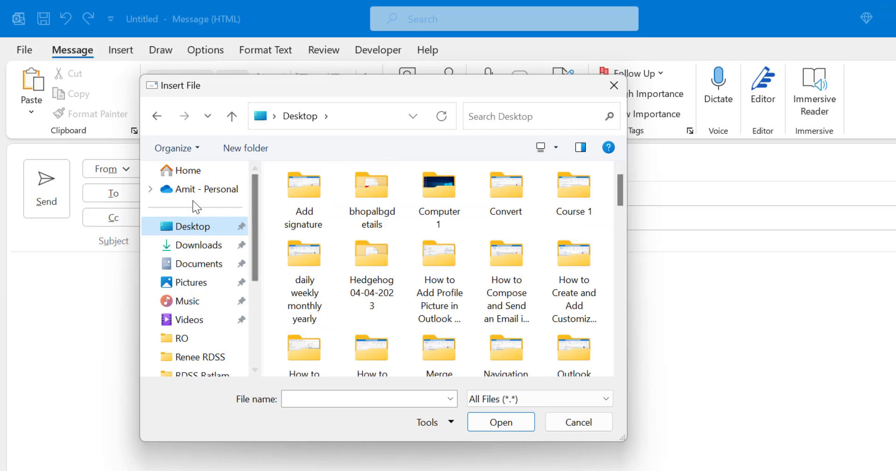
# Step: Attach Fetehpur PR Renee Power.pdf, Fetehpur PR Umeed.pdf, PO.pdf and Rates required from LAN.pdf together to the email
pyautogui.scroll(-5, 448, 254)
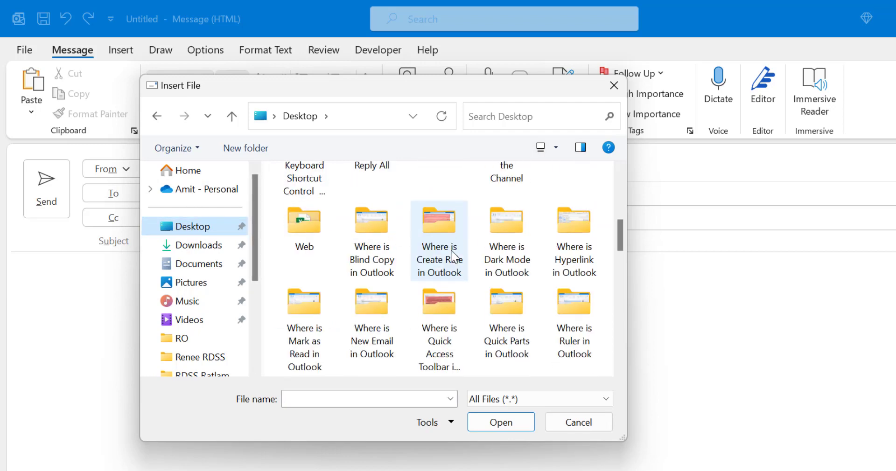
pyautogui.scroll(-10, 452, 256)
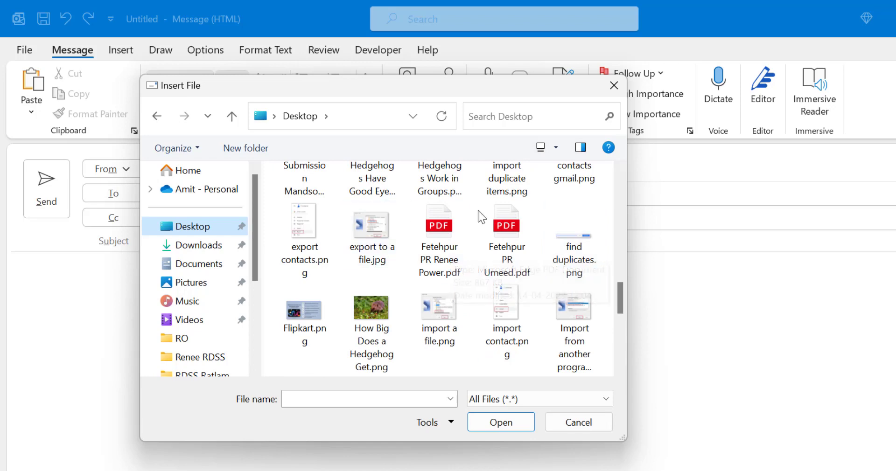
pyautogui.click(447, 252)
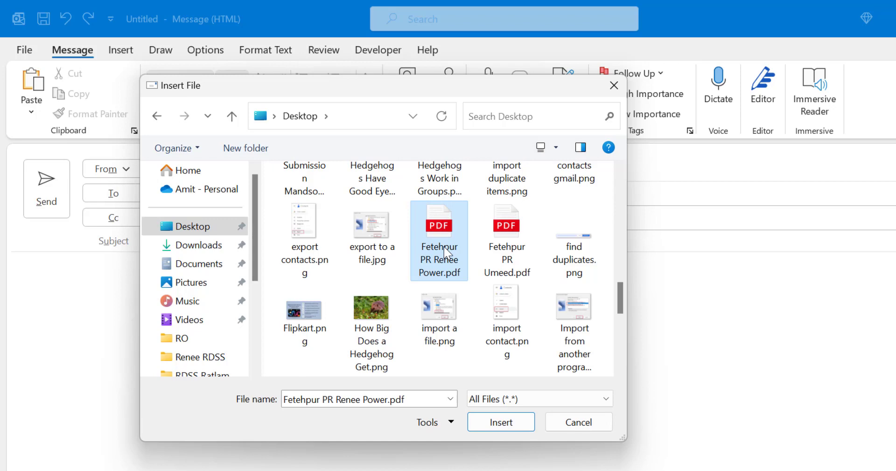
pyautogui.press('ctrl')
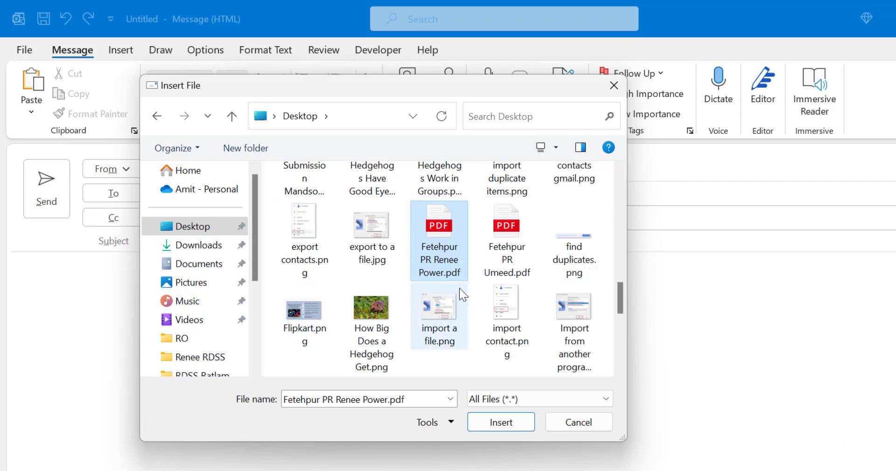
pyautogui.keyDown('ctrl'); pyautogui.click(507, 230); pyautogui.keyUp('ctrl')
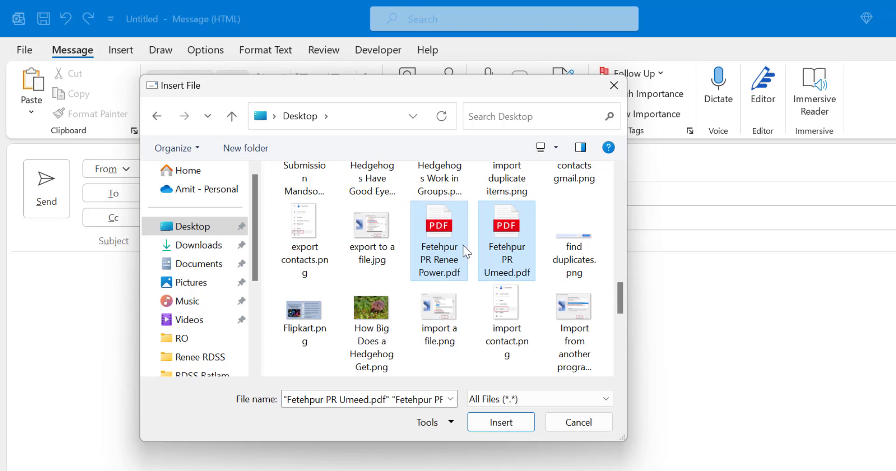
pyautogui.scroll(-3, 463, 245)
pyautogui.keyDown('ctrl'); pyautogui.click(439, 308); pyautogui.keyUp('ctrl')
pyautogui.keyDown('ctrl'); pyautogui.click(505, 323); pyautogui.keyUp('ctrl')
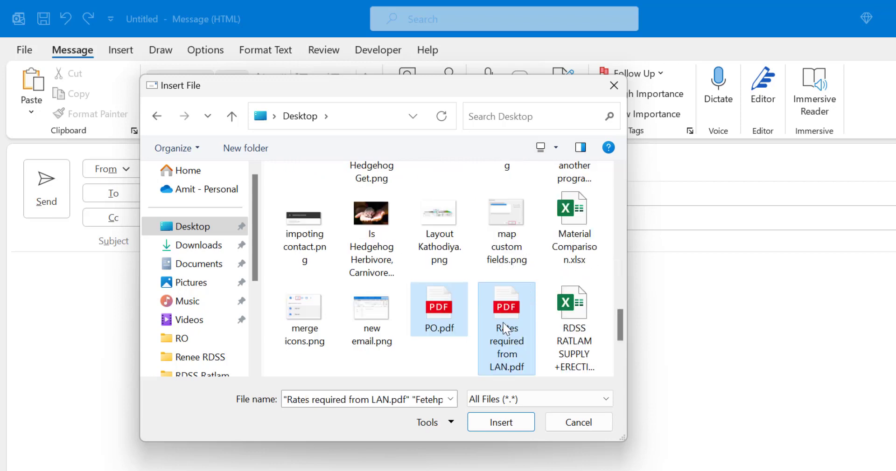
pyautogui.click(301, 400)
pyautogui.hotkey('ctrl', 'a')
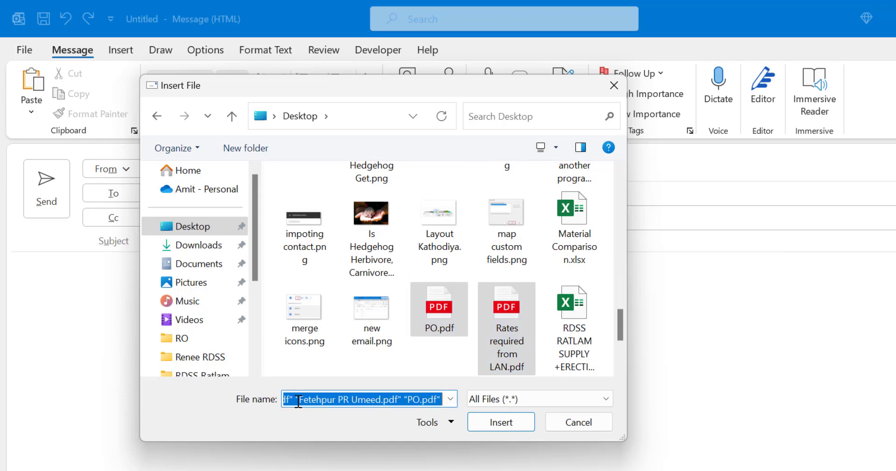
pyautogui.click(450, 399)
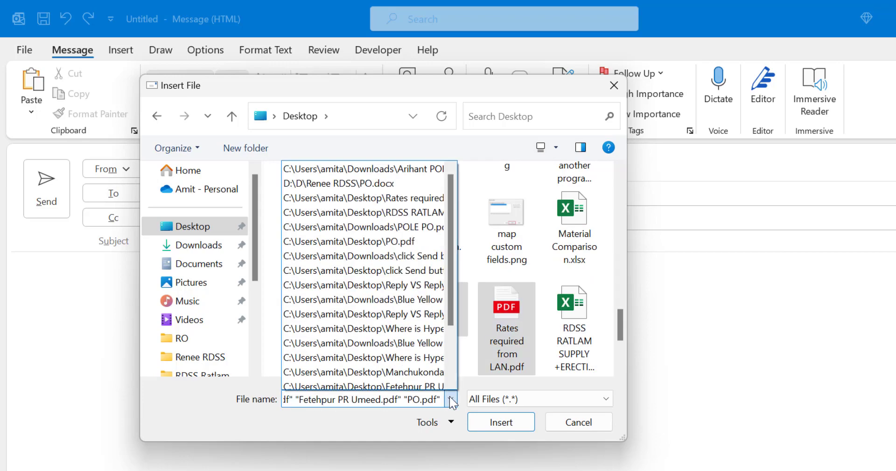
pyautogui.click(449, 398)
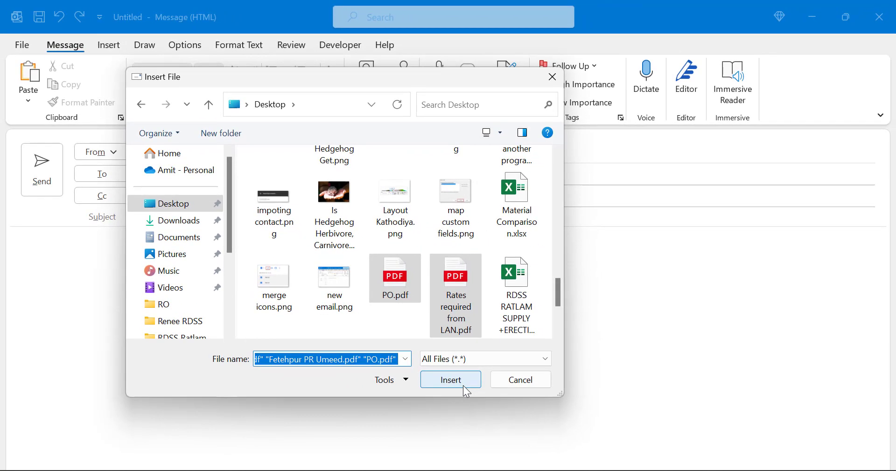
pyautogui.click(463, 386)
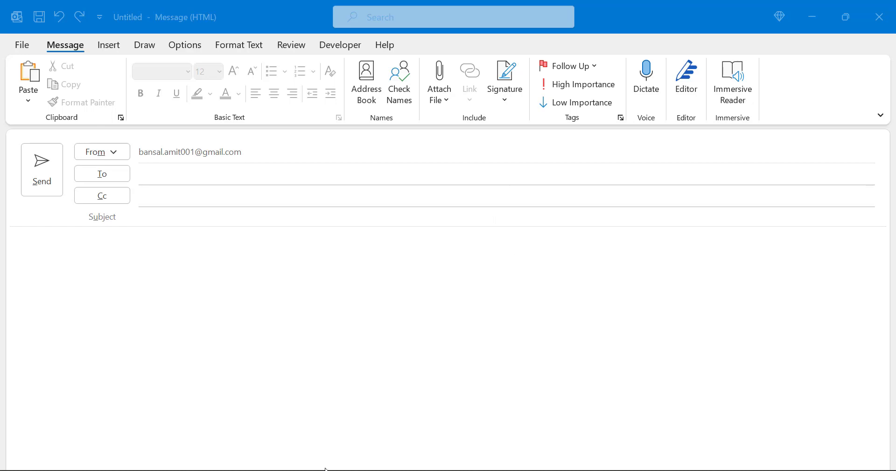
# Step: Switch to File Explorer and copy Fetehpur PR Umeed.pdf and Material Comparison.xlsx from the Desktop folder
pyautogui.moveTo(307, 469)
pyautogui.click(346, 413)
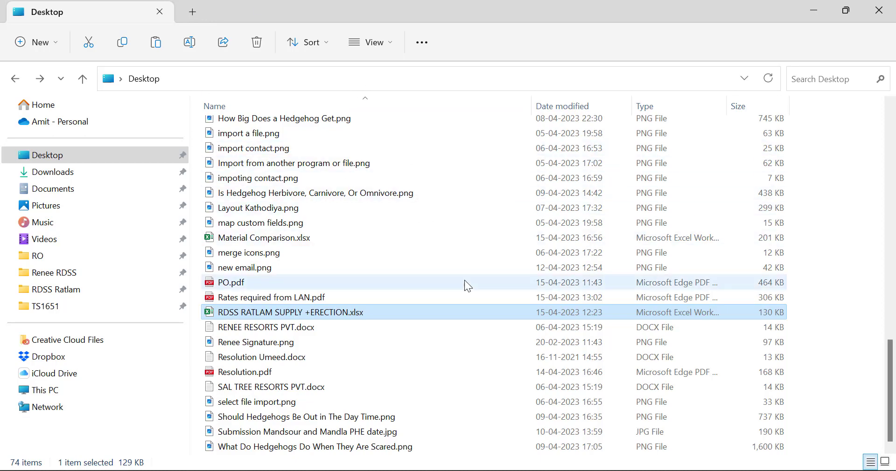
pyautogui.scroll(10, 463, 270)
pyautogui.scroll(-5, 463, 268)
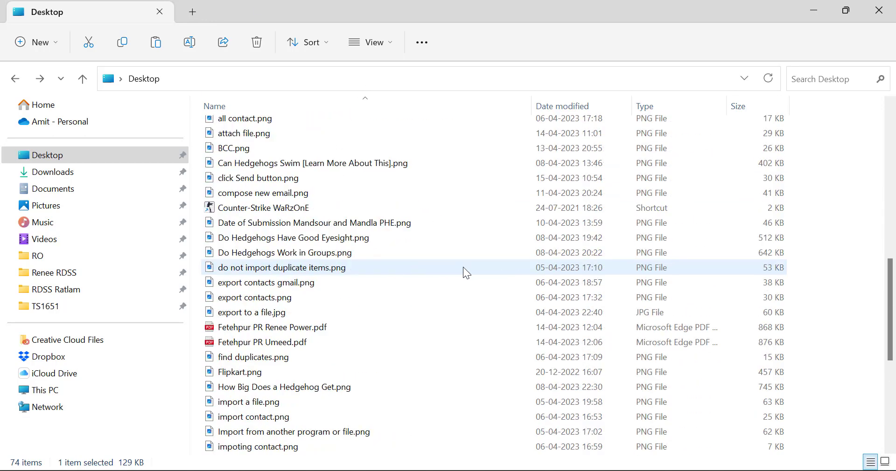
pyautogui.scroll(-2, 397, 266)
pyautogui.click(419, 254)
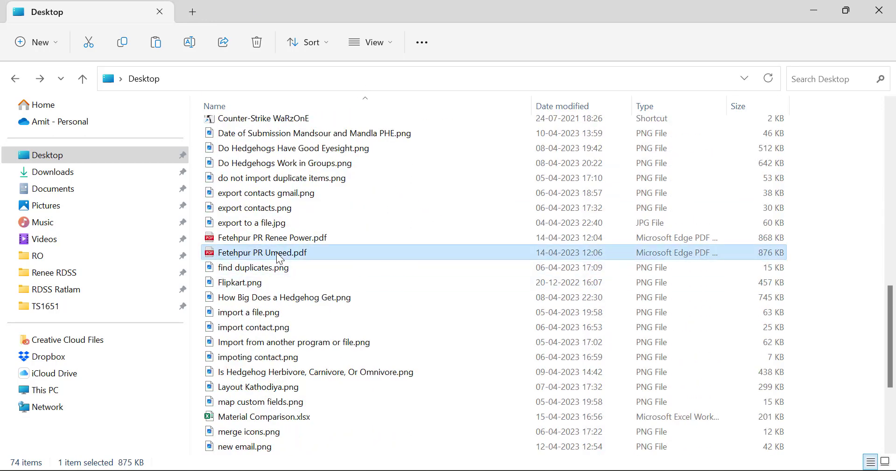
pyautogui.keyDown('ctrl'); pyautogui.click(263, 418); pyautogui.keyUp('ctrl')
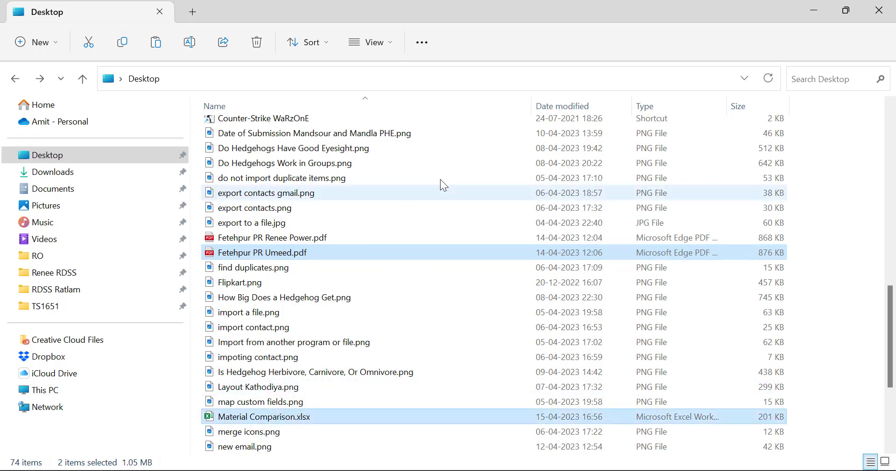
pyautogui.hotkey('ctrl', 'c')
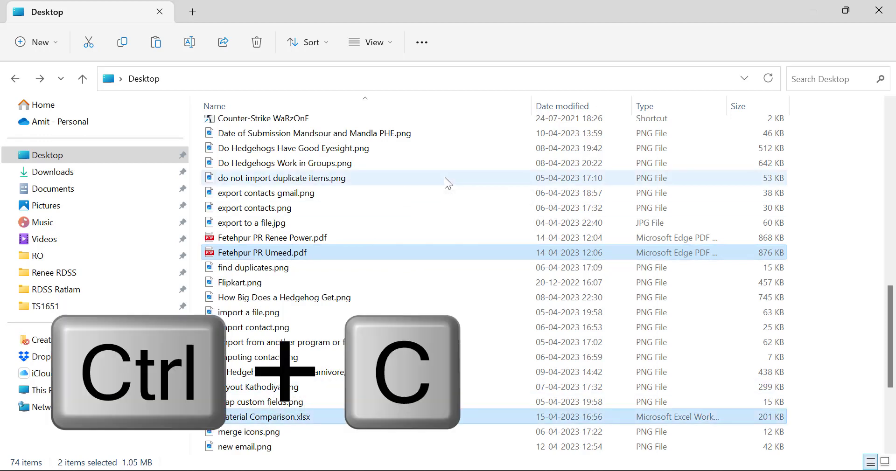
pyautogui.rightClick(256, 258)
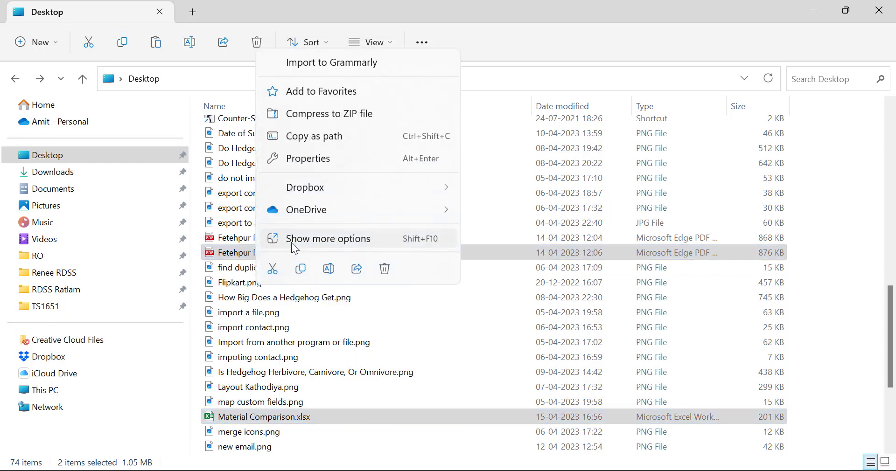
pyautogui.click(294, 241)
pyautogui.click(343, 389)
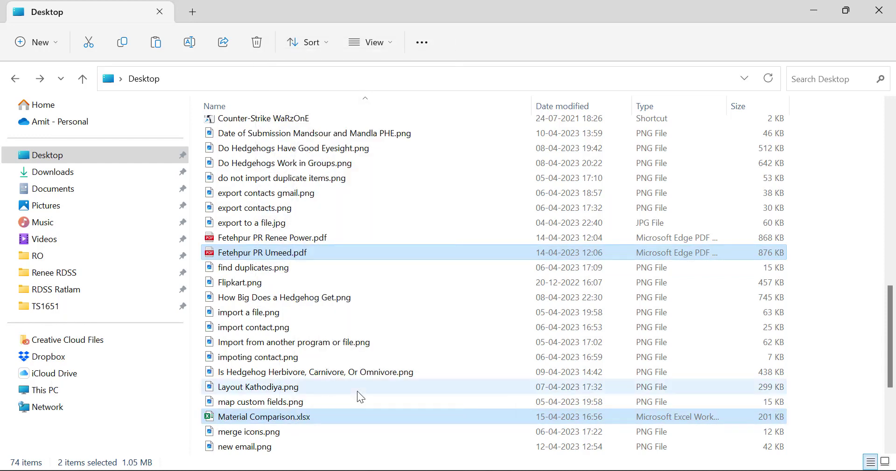
# Step: Switch to the untitled Outlook message and paste the copied files as attachments
pyautogui.moveTo(457, 439)
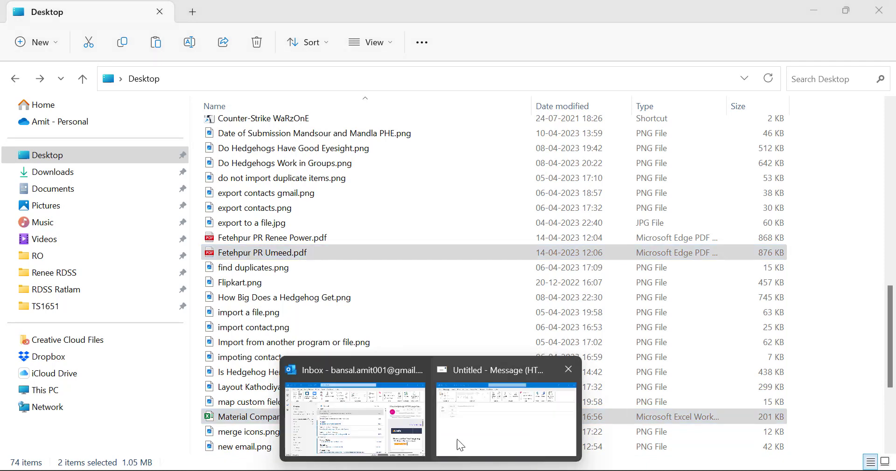
pyautogui.click(495, 427)
pyautogui.hotkey('ctrl', 'v')
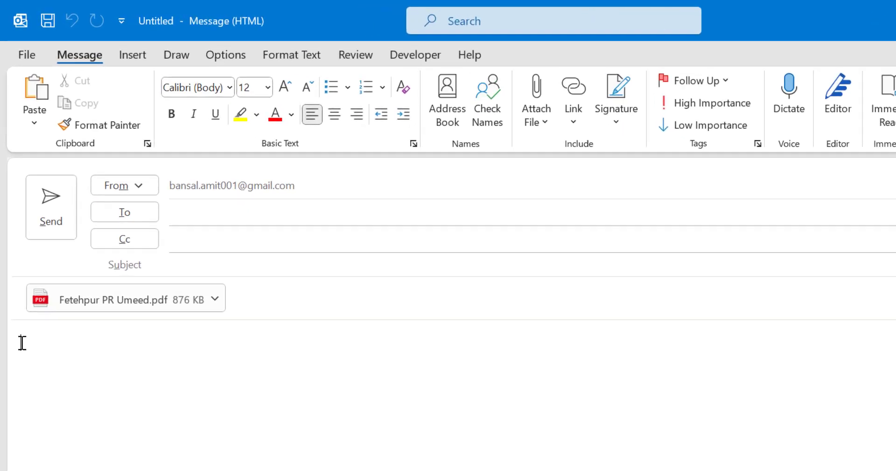
pyautogui.rightClick(22, 343)
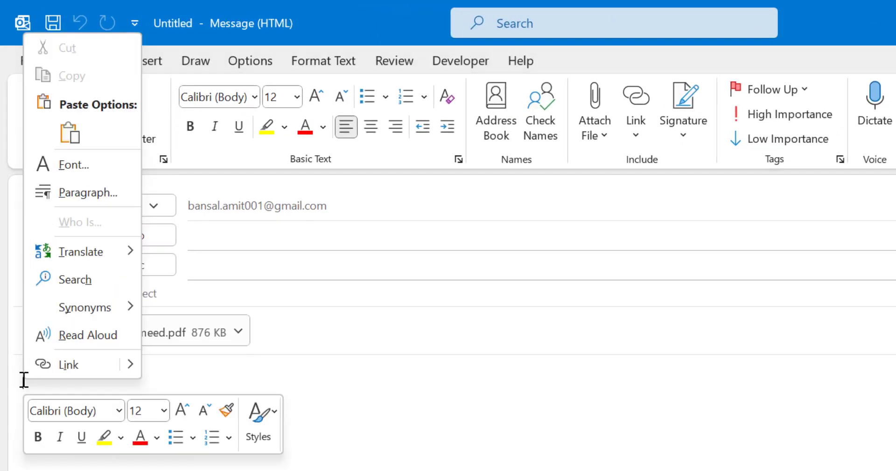
# Step: From the Desktop folder in File Explorer, send Fetehpur PR Renee Power.pdf and PO.pdf to a mail recipient as attachments
pyautogui.click(576, 460)
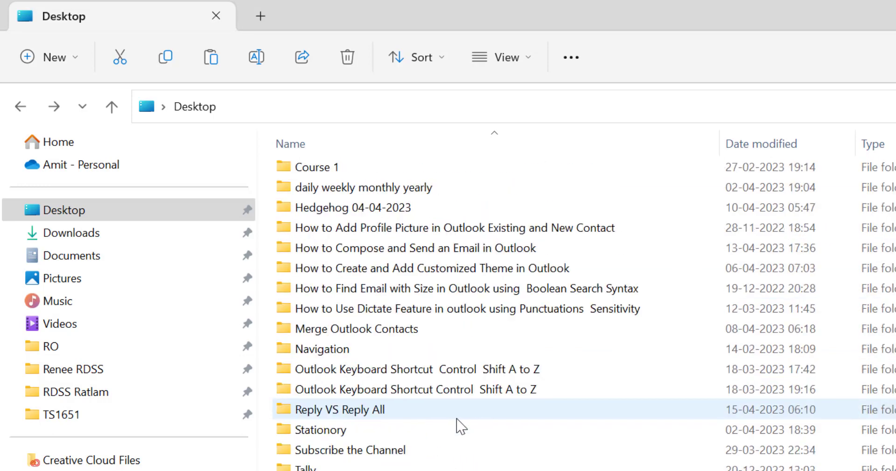
pyautogui.scroll(-12, 450, 426)
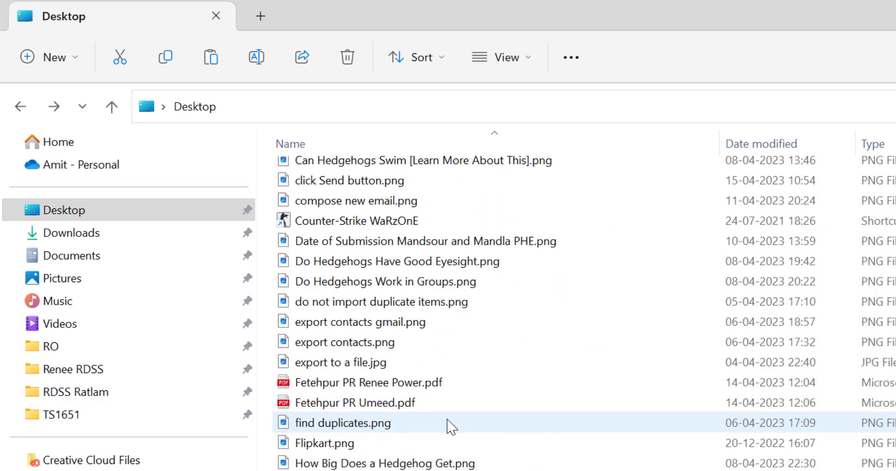
pyautogui.click(350, 383)
pyautogui.scroll(-3, 350, 383)
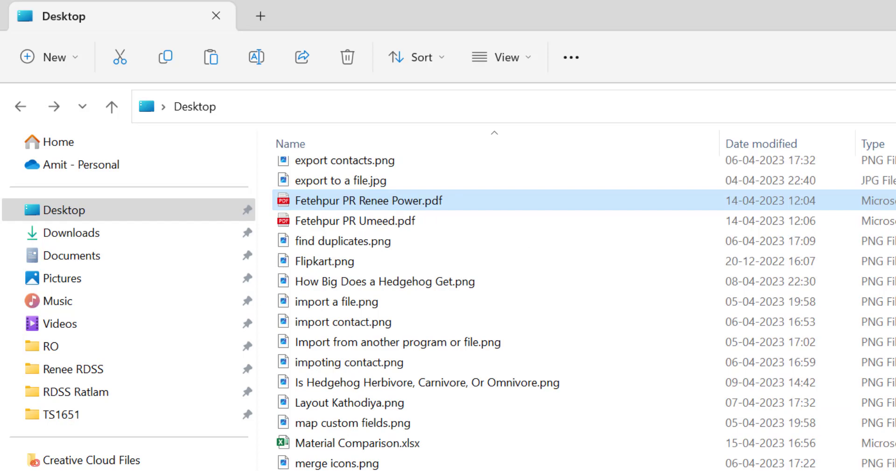
pyautogui.keyDown('ctrl'); pyautogui.click(320, 470); pyautogui.keyUp('ctrl')
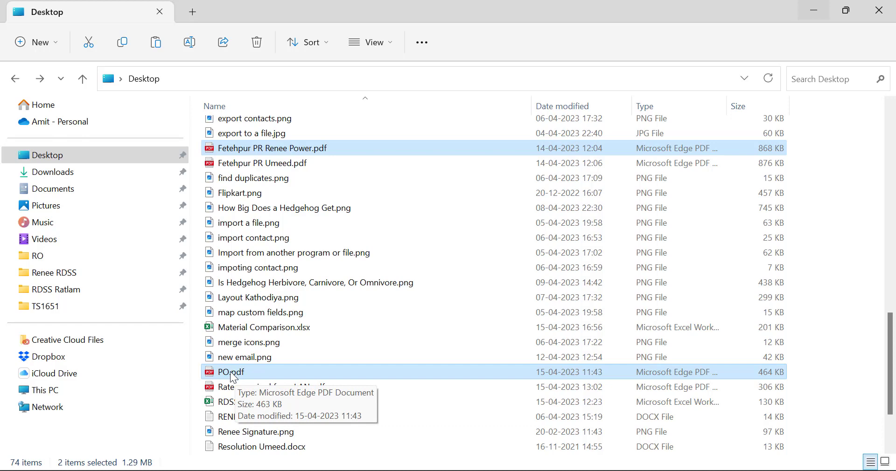
pyautogui.rightClick(232, 376)
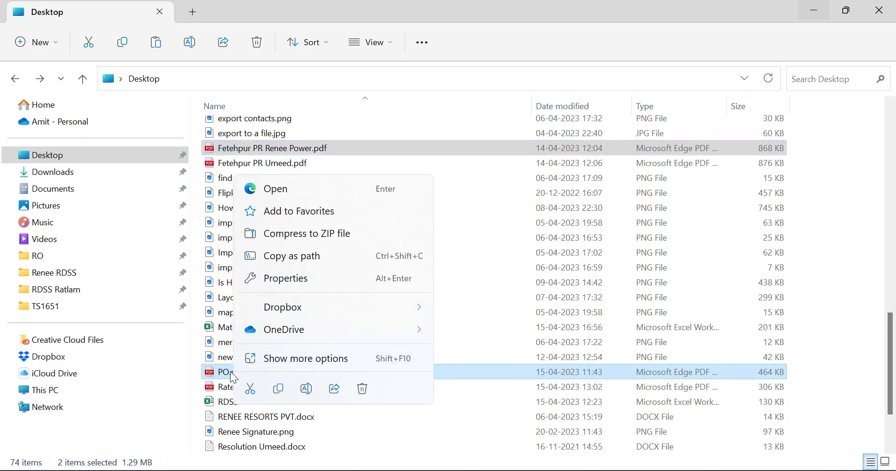
pyautogui.click(278, 356)
pyautogui.moveTo(393, 354)
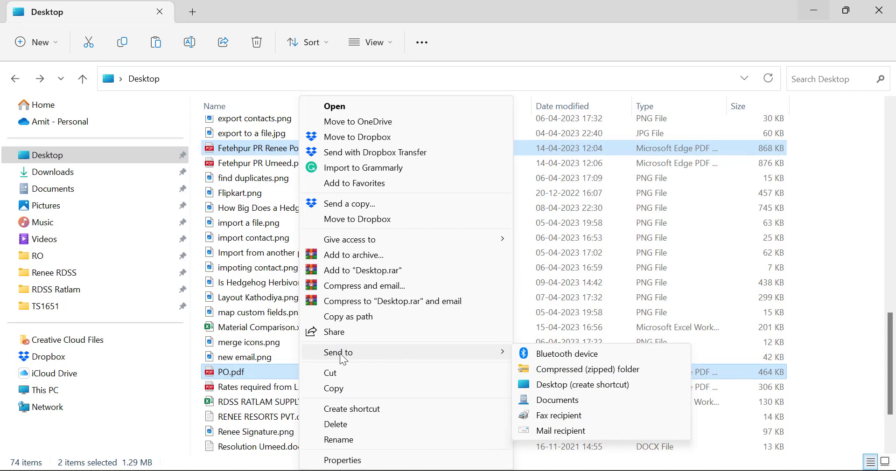
pyautogui.click(572, 435)
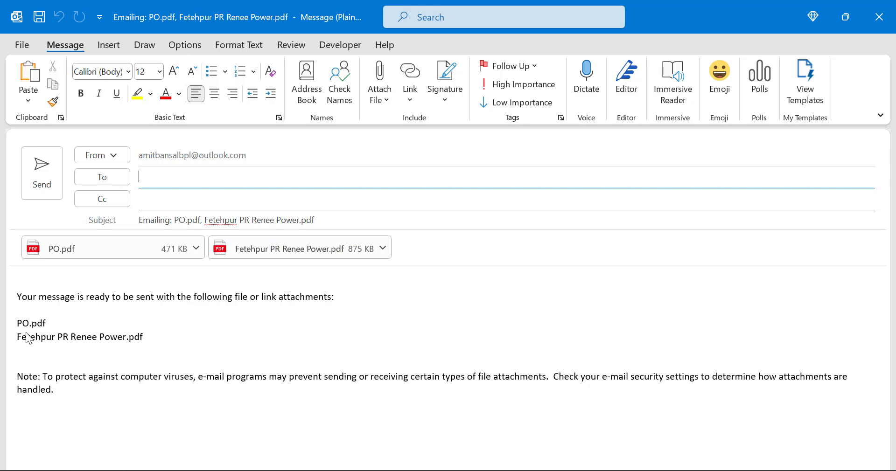
pyautogui.click(122, 250)
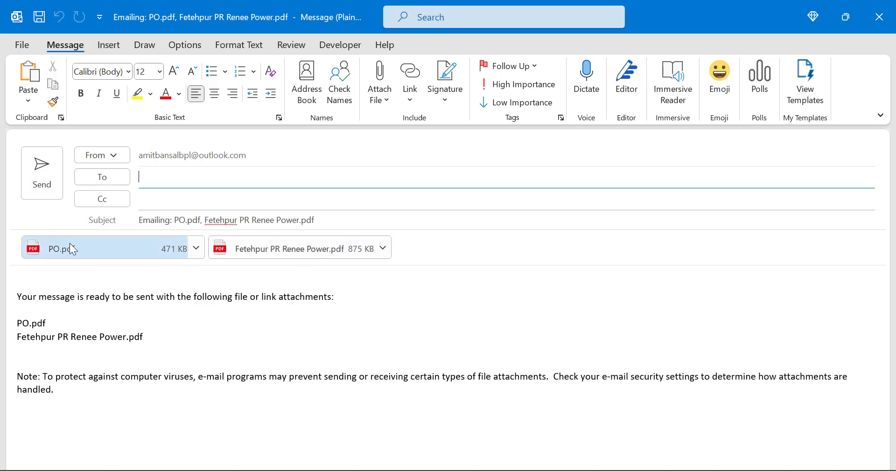
pyautogui.click(231, 250)
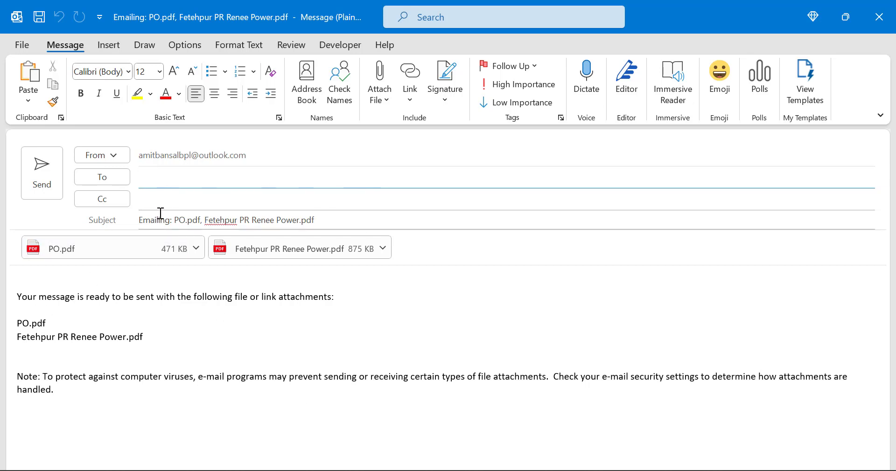
pyautogui.click(354, 221)
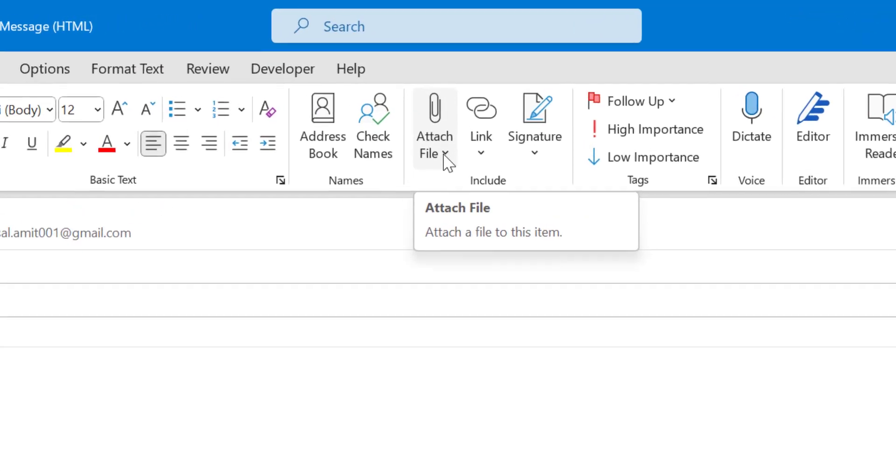
# Step: Start attaching an Outlook item to the untitled message and move the item selection dialog slightly lower
pyautogui.click(445, 156)
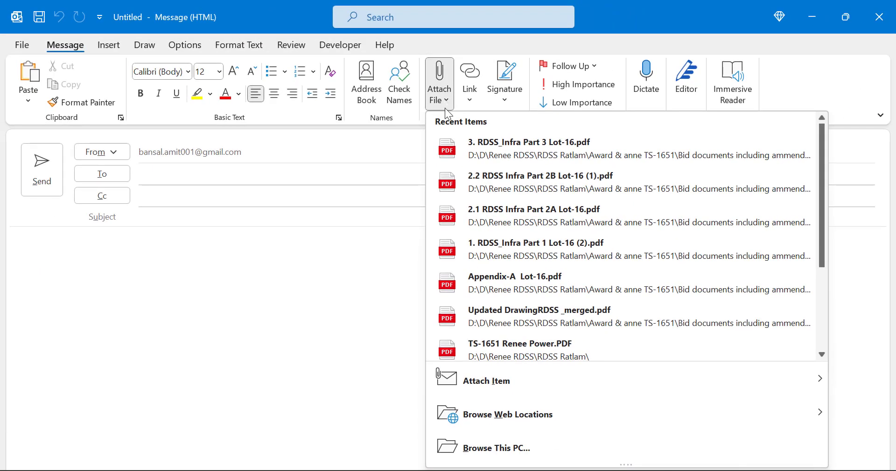
pyautogui.moveTo(534, 379)
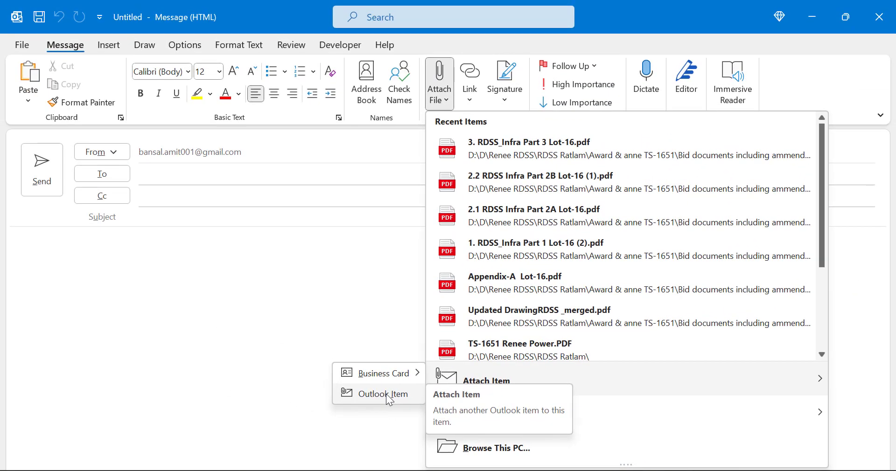
pyautogui.click(386, 394)
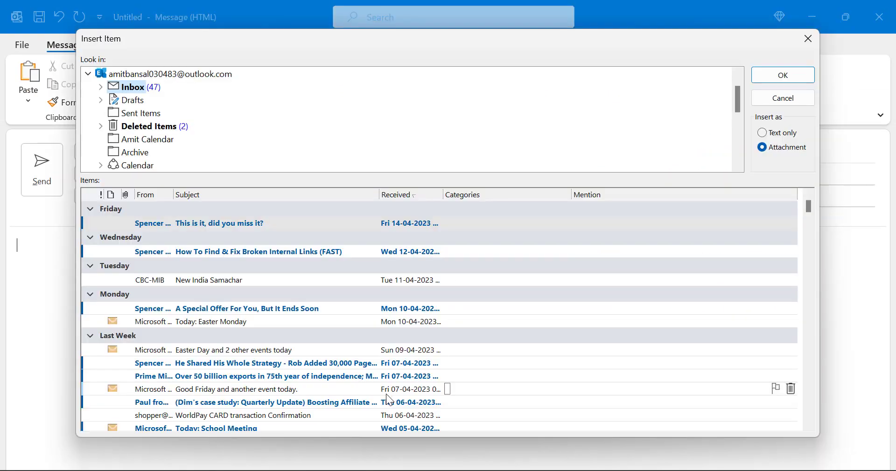
pyautogui.moveTo(142, 42); pyautogui.dragTo(153, 58)
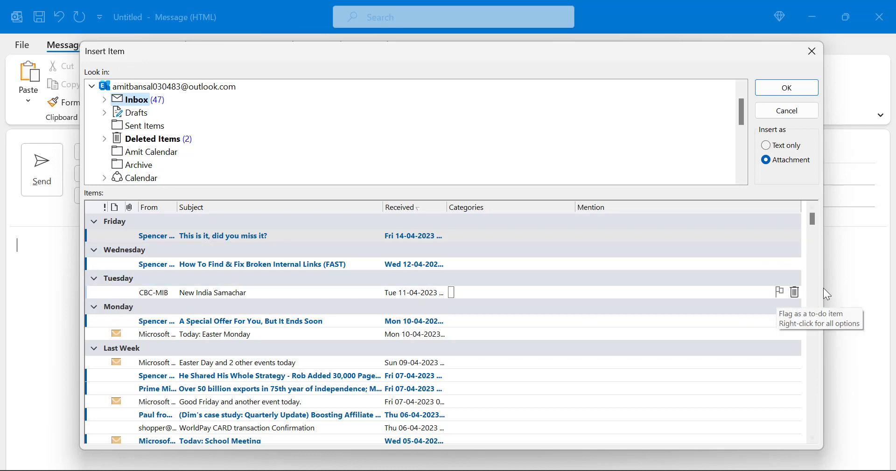
# Step: In the item selection dialog, open the HDFC subfolder of the Inbox belonging to the second listed mail account
pyautogui.click(93, 87)
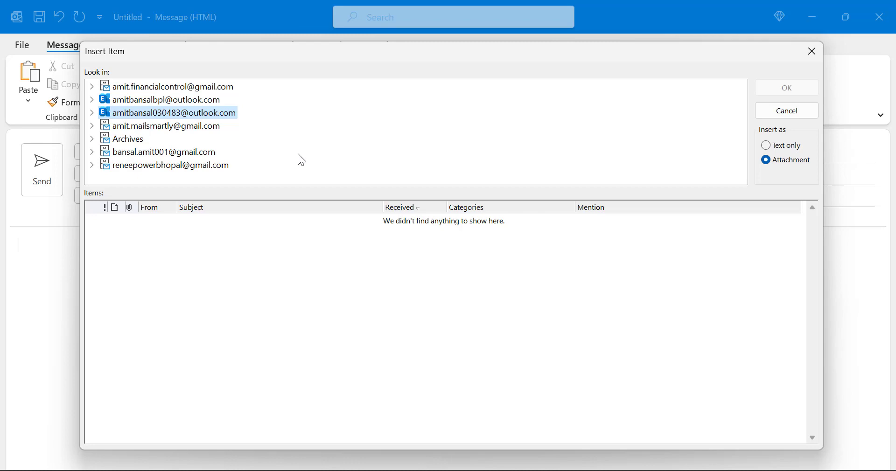
pyautogui.click(91, 88)
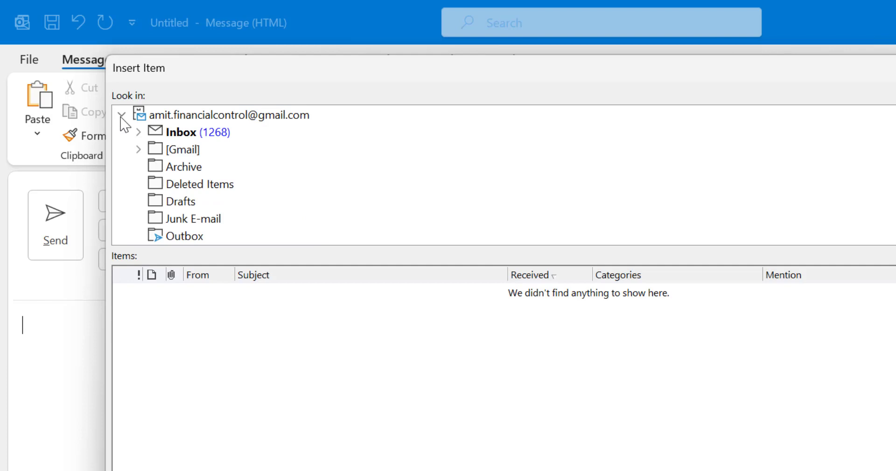
pyautogui.click(121, 115)
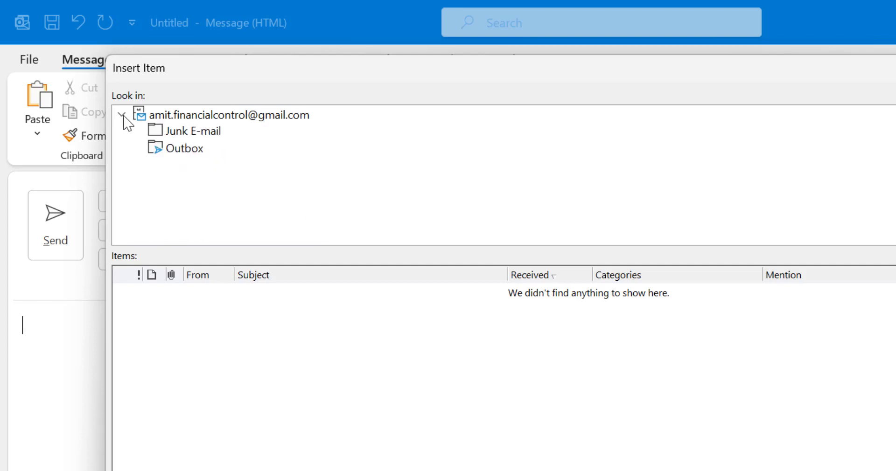
pyautogui.click(121, 134)
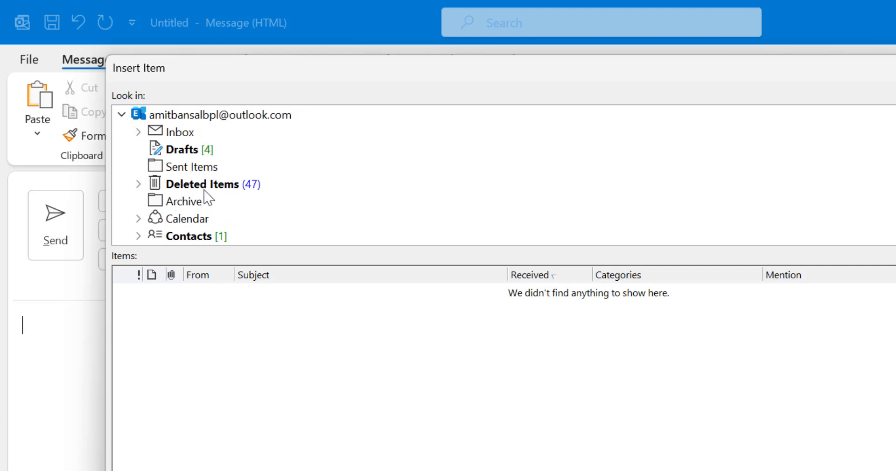
pyautogui.scroll(-3, 204, 200)
pyautogui.scroll(3, 211, 219)
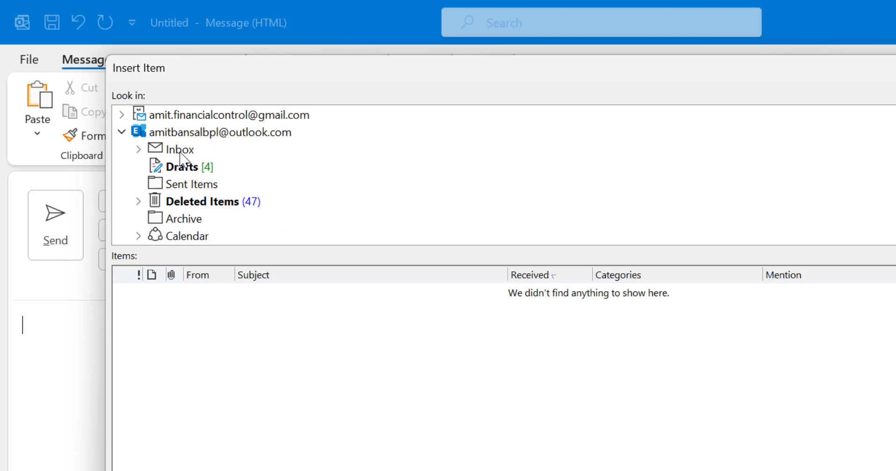
pyautogui.click(138, 149)
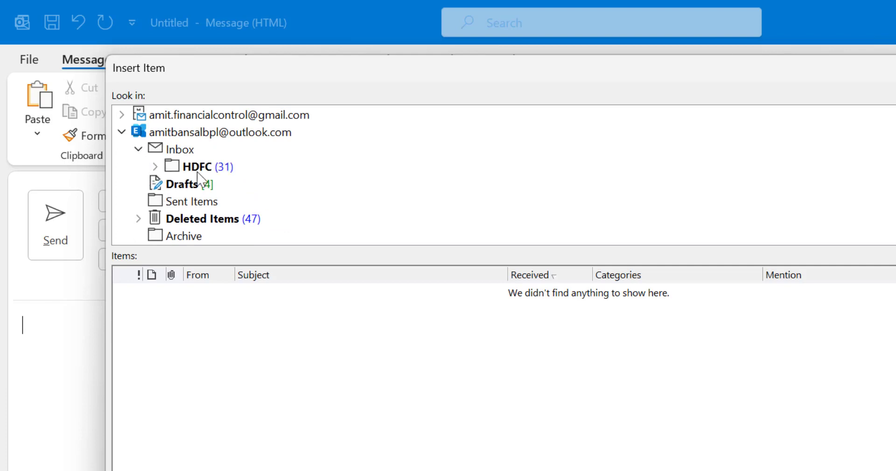
pyautogui.click(155, 168)
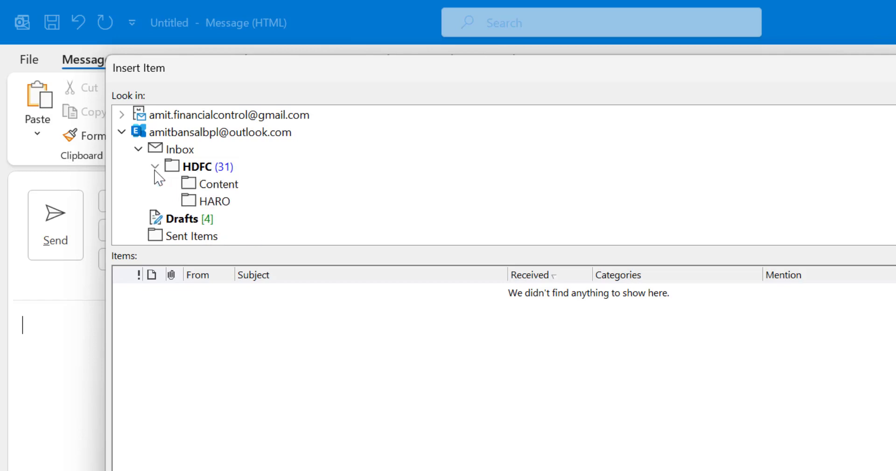
pyautogui.doubleClick(205, 167)
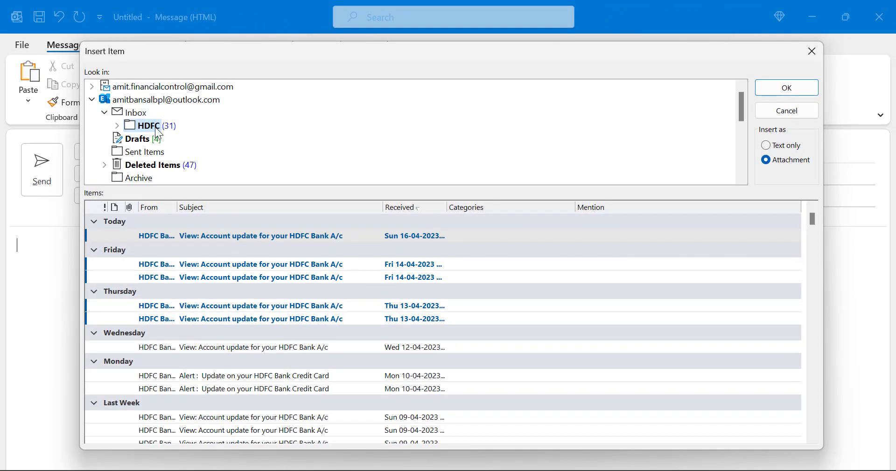
# Step: Attach the third Sun 09-04-2023 email plus the Sat 08-04-2023 and earlier Tue 04-04-2023 "View: Account update for your HDFC Bank A/c" emails as attachments
pyautogui.scroll(-6, 399, 273)
pyautogui.scroll(6, 401, 277)
pyautogui.scroll(-8, 397, 277)
pyautogui.scroll(4, 397, 276)
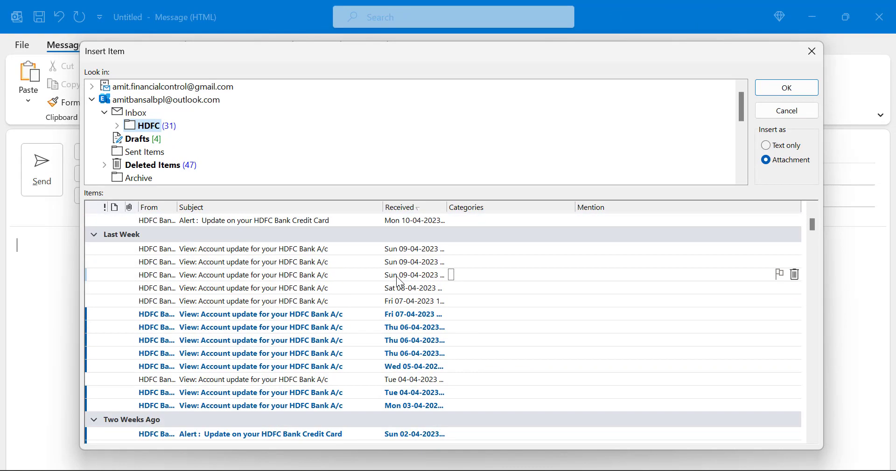
pyautogui.scroll(4, 398, 280)
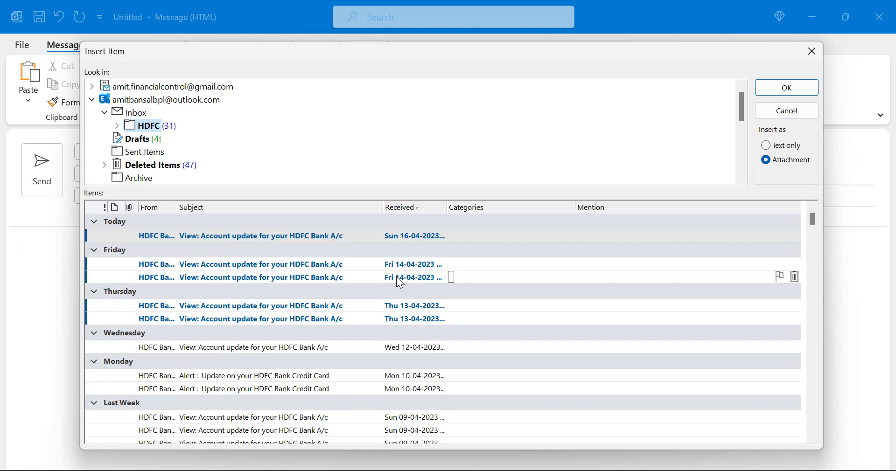
pyautogui.scroll(-4, 387, 287)
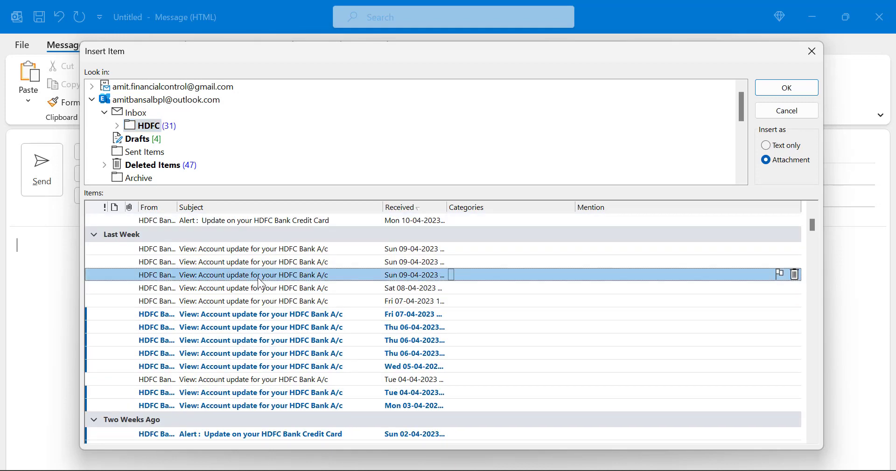
pyautogui.press('ctrl')
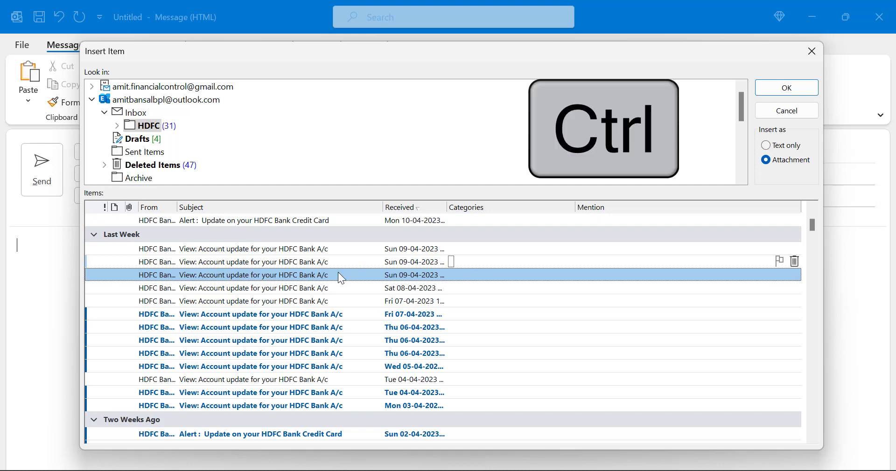
pyautogui.keyDown('ctrl'); pyautogui.click(297, 293); pyautogui.keyUp('ctrl')
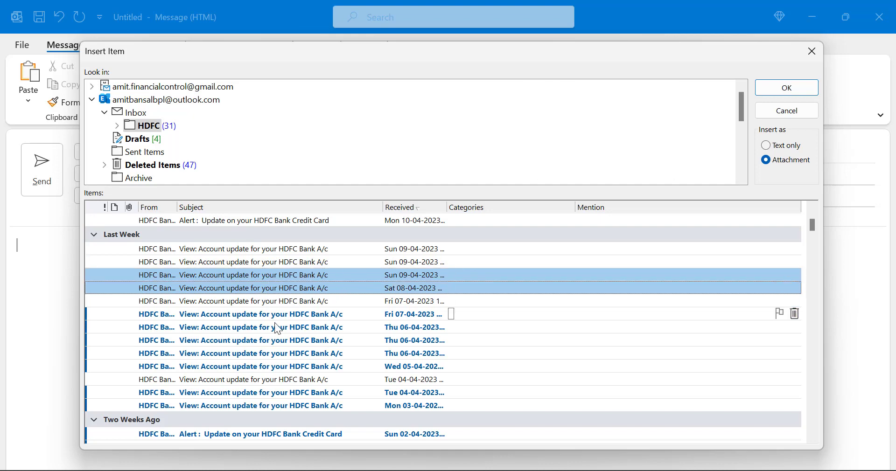
pyautogui.keyDown('ctrl'); pyautogui.click(241, 380); pyautogui.keyUp('ctrl')
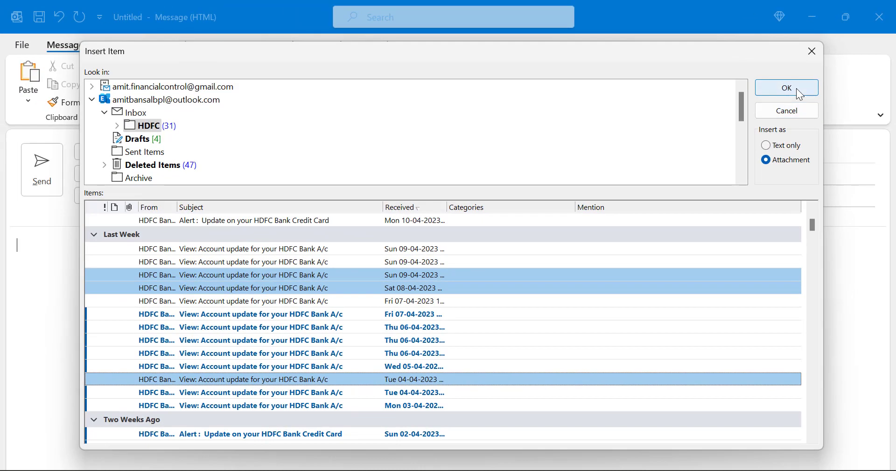
pyautogui.click(711, 149)
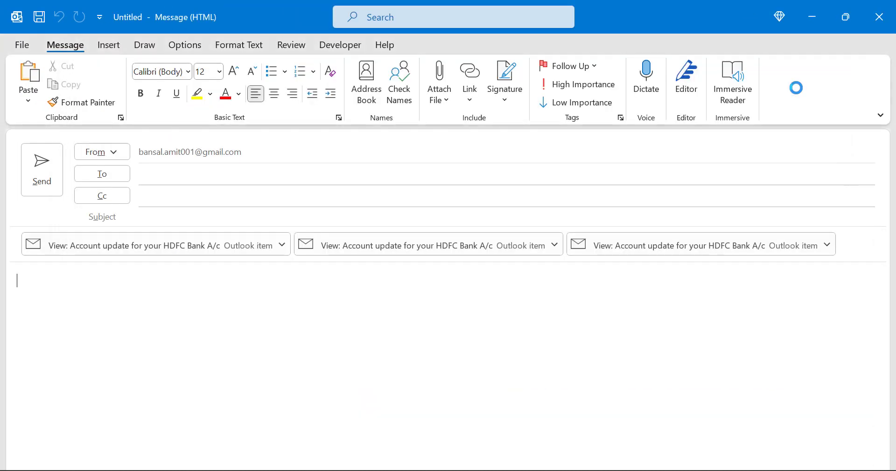
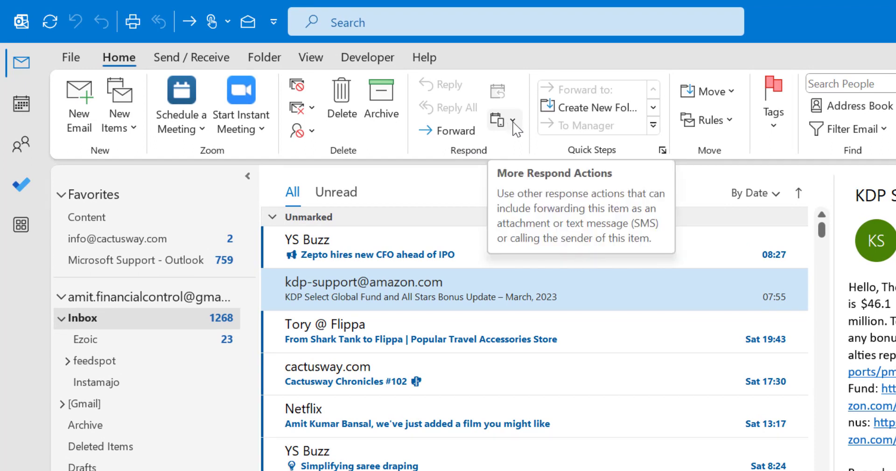
# Step: Forward the emails "KDP Select Global Fund and All Stars Bonus Update – March, 2023" and "Change password for OpenAI" as attachments, and close the new message
pyautogui.click(514, 123)
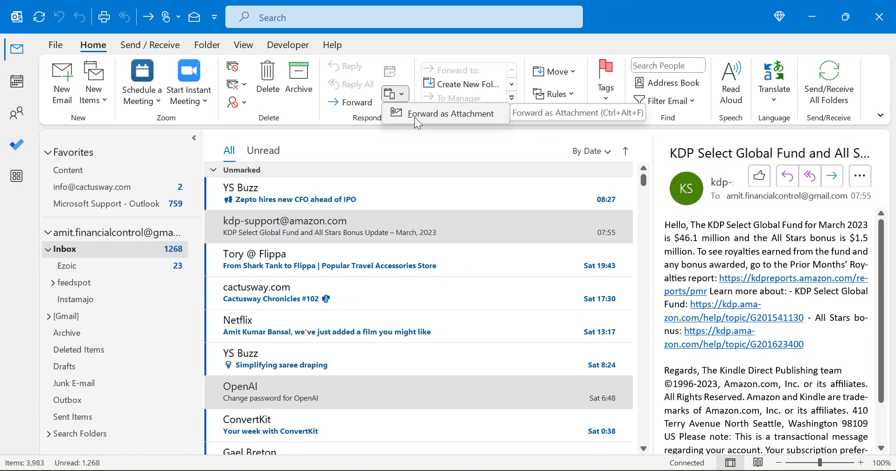
pyautogui.click(415, 116)
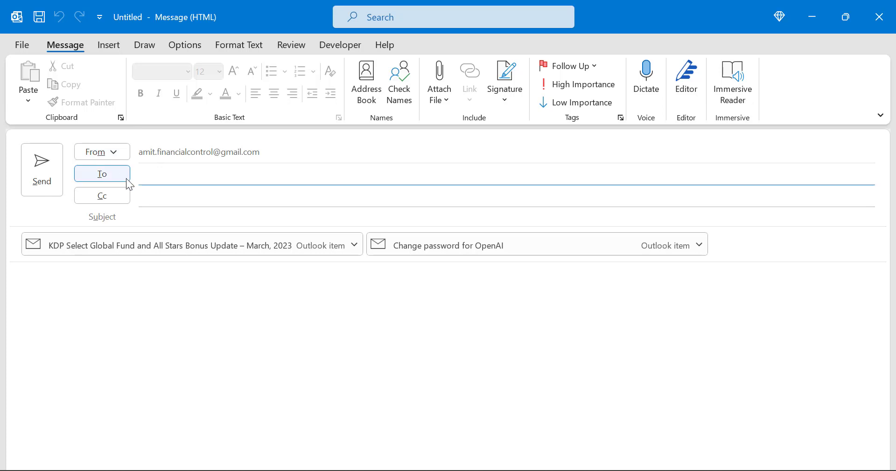
pyautogui.click(152, 176)
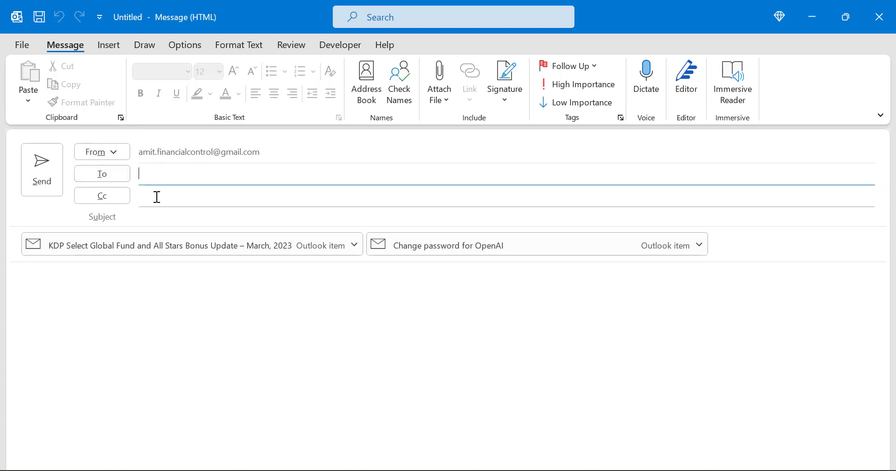
pyautogui.click(87, 309)
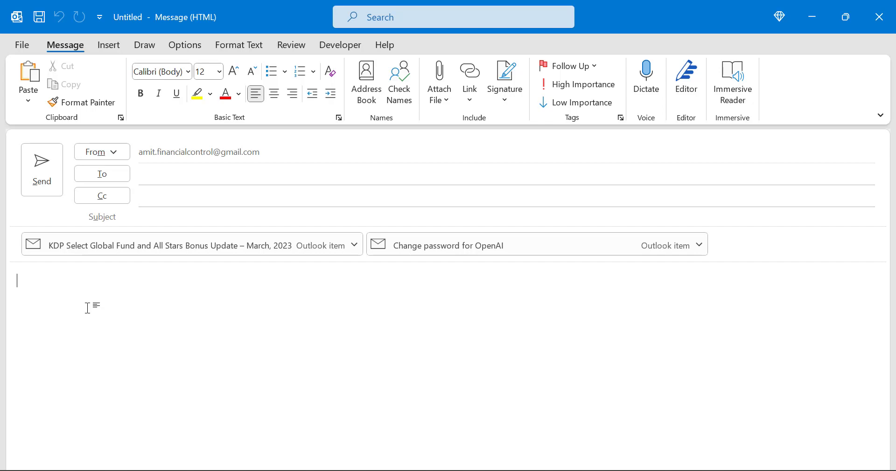
pyautogui.press('Escape')
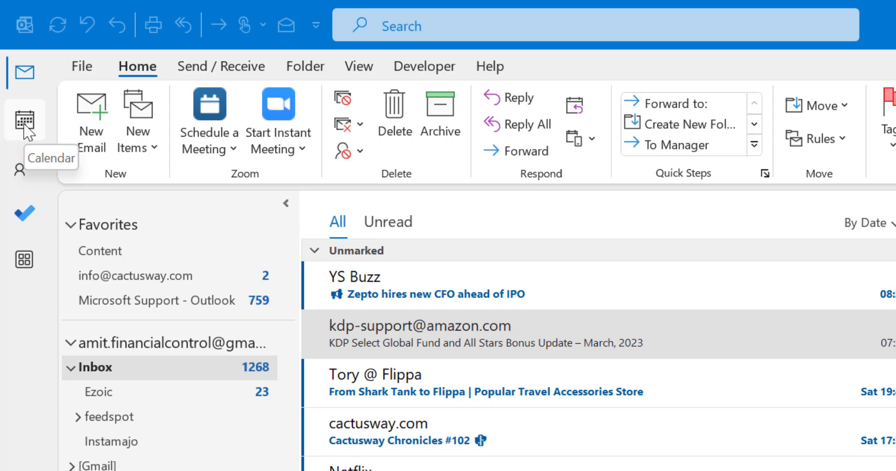
# Step: Forward the whole Rent Payment appointment series, found on 5 May in the calendar, as an email attachment
pyautogui.click(25, 122)
pyautogui.scroll(-1, 766, 458)
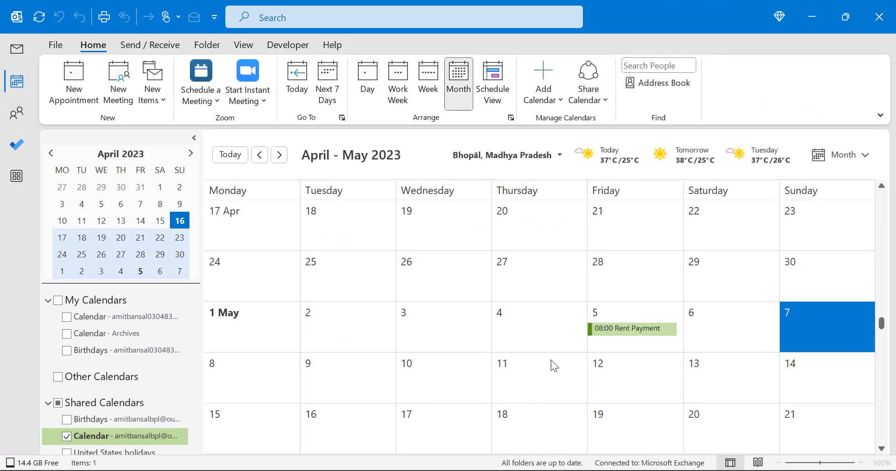
pyautogui.click(641, 321)
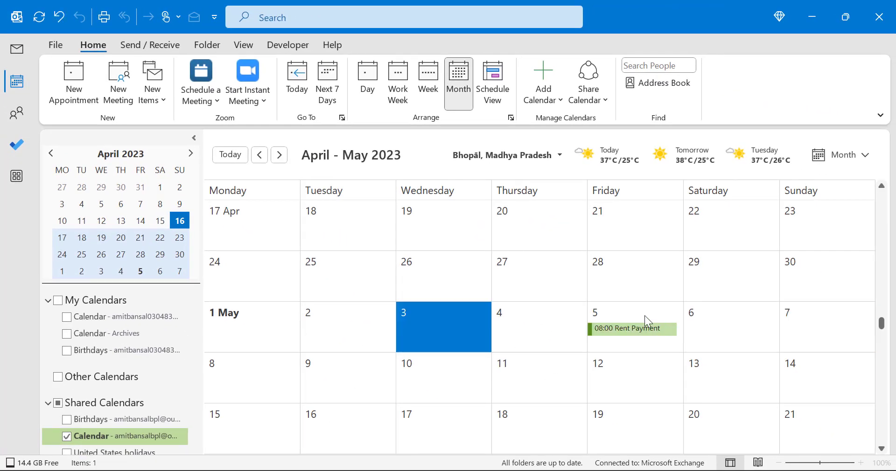
pyautogui.click(651, 316)
pyautogui.click(629, 332)
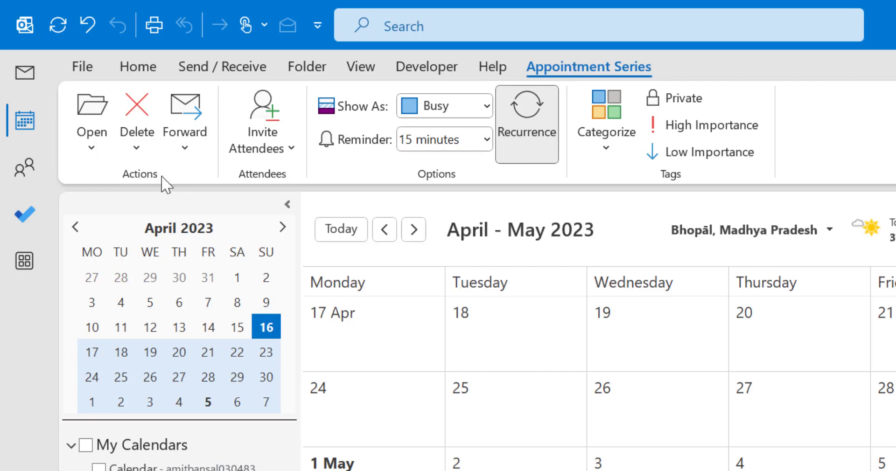
pyautogui.click(185, 148)
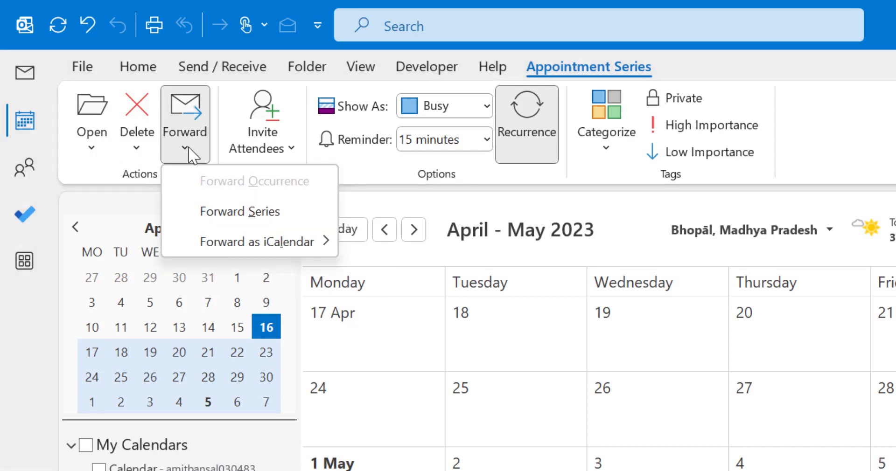
pyautogui.click(264, 216)
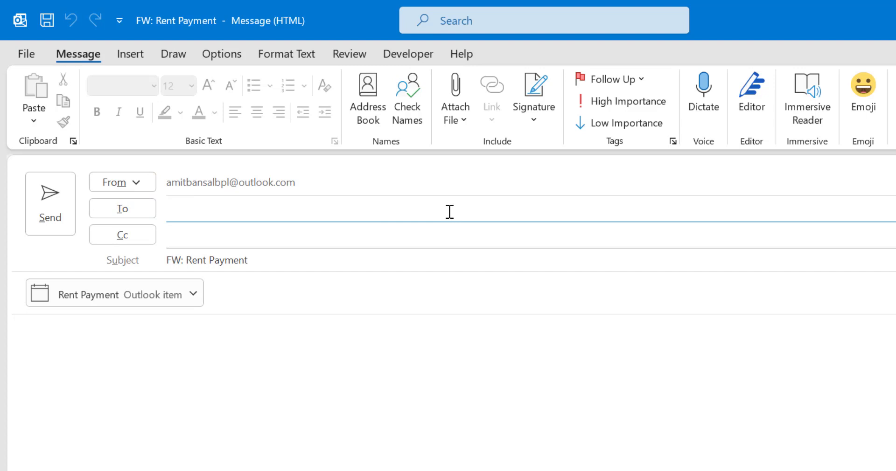
pyautogui.click(292, 259)
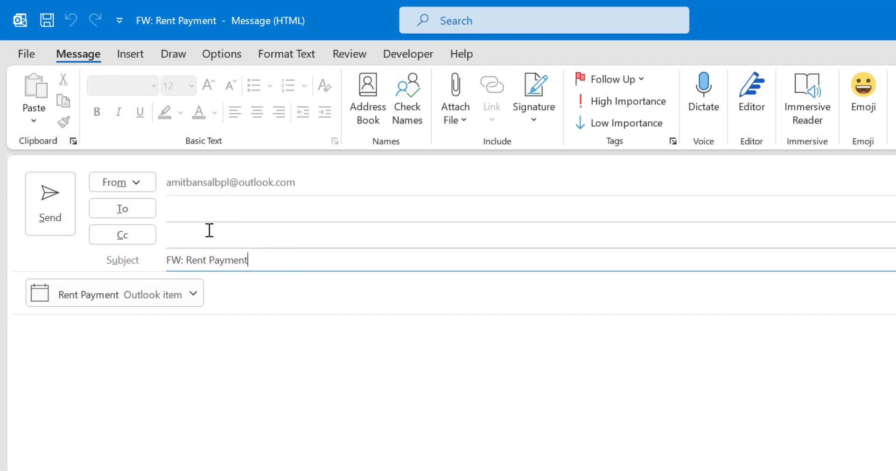
pyautogui.click(70, 228)
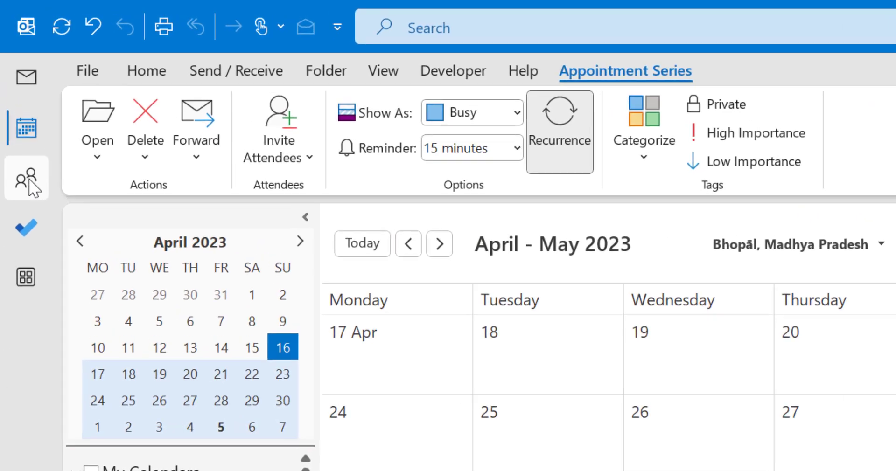
# Step: Forward the HDFC Bank contact and the contact directly below it as Outlook contacts in a new email
pyautogui.moveTo(21, 140)
pyautogui.click(29, 190)
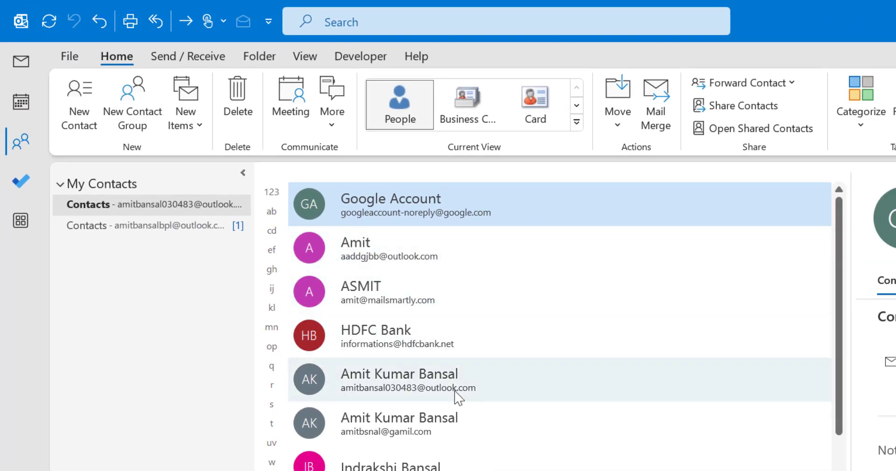
pyautogui.click(453, 348)
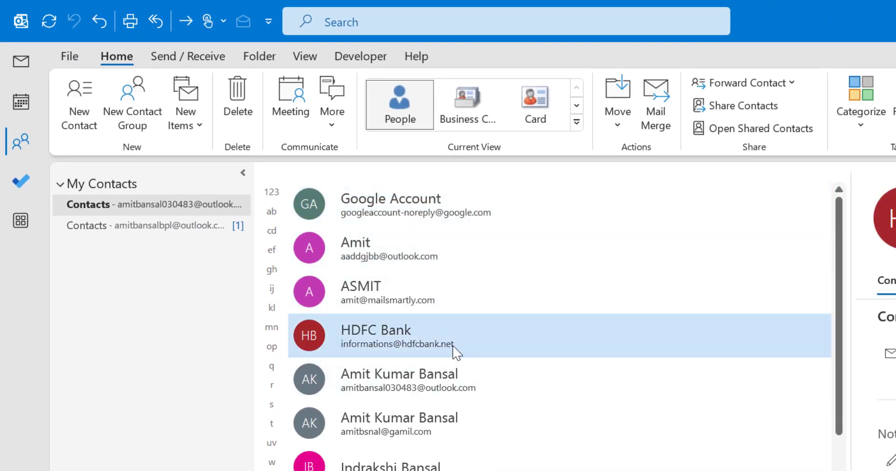
pyautogui.keyDown('ctrl'); pyautogui.click(434, 387); pyautogui.keyUp('ctrl')
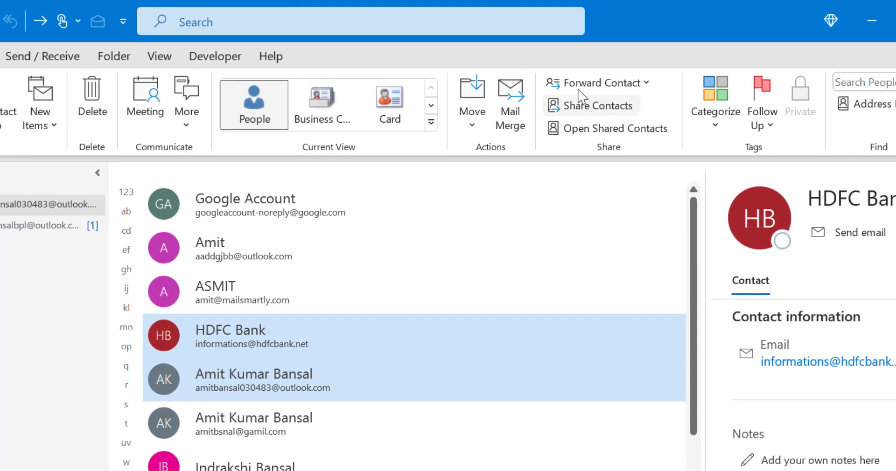
pyautogui.click(646, 84)
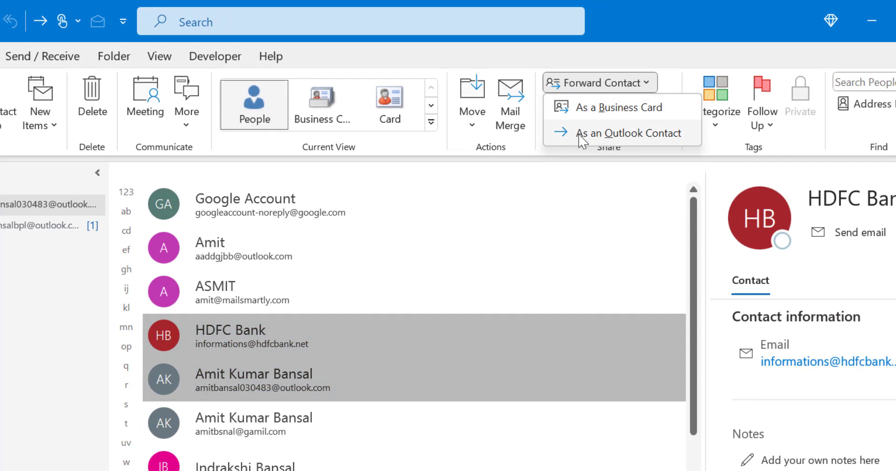
pyautogui.click(656, 140)
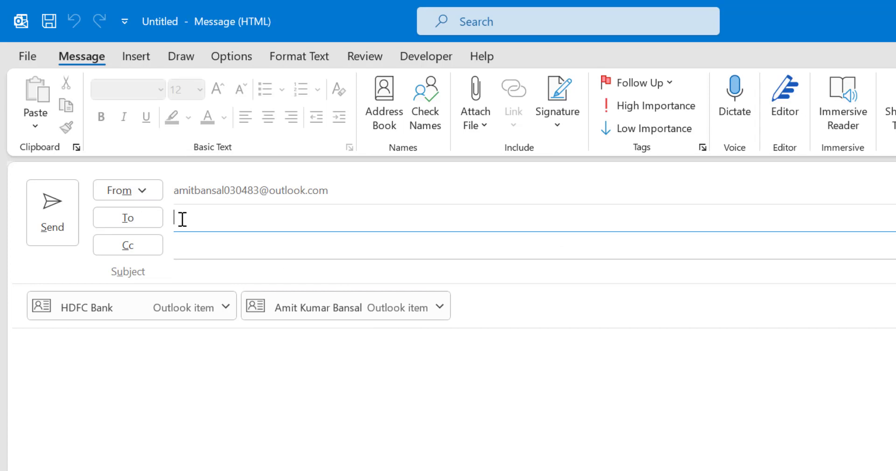
pyautogui.click(198, 270)
pyautogui.click(224, 400)
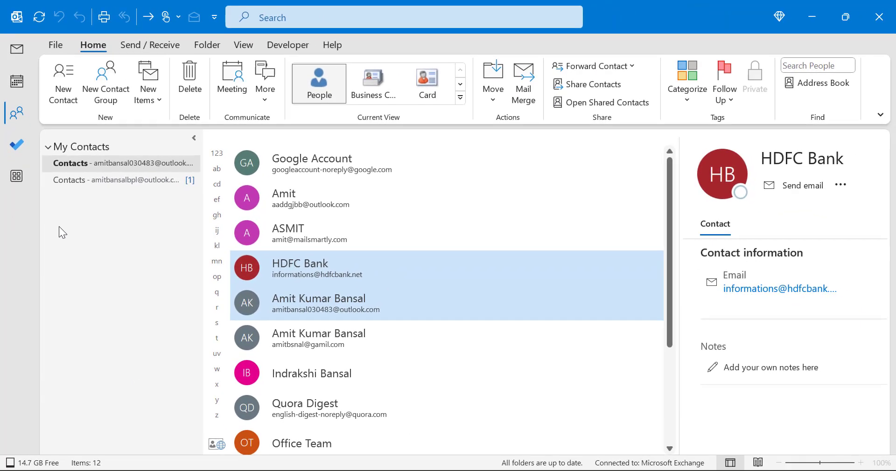
# Step: Forward the Car Loan and GST tasks together as attachments in a new email, and close the message without saving it
pyautogui.click(23, 182)
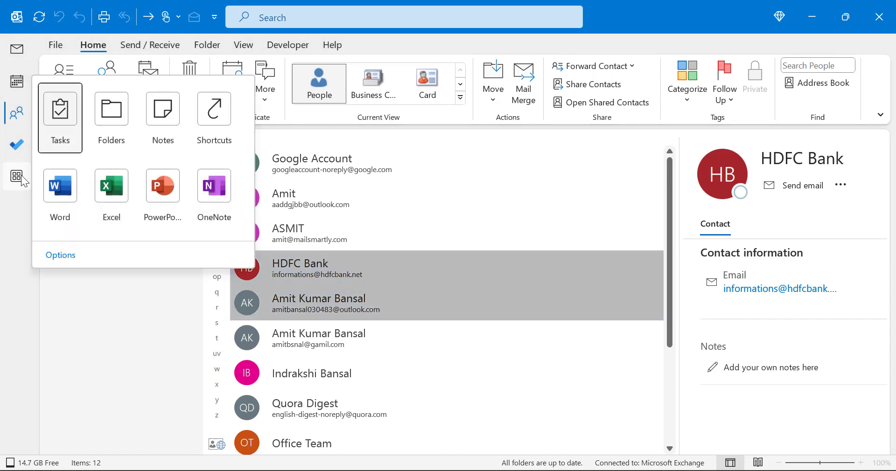
pyautogui.click(70, 114)
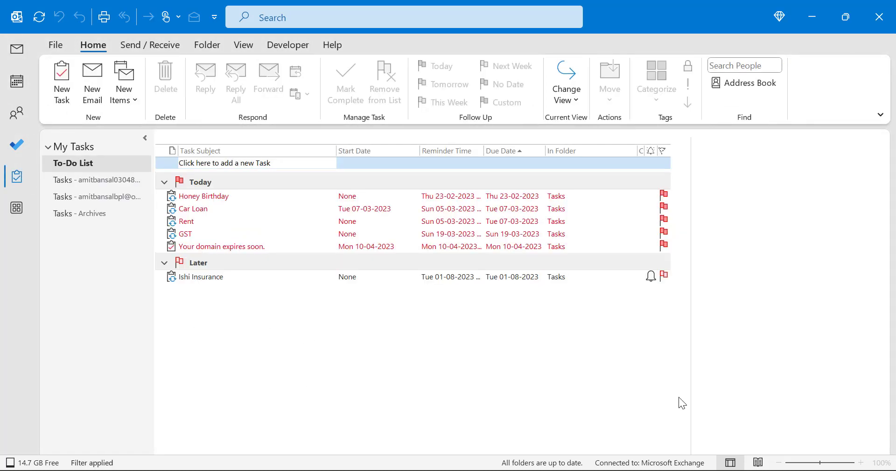
pyautogui.click(201, 209)
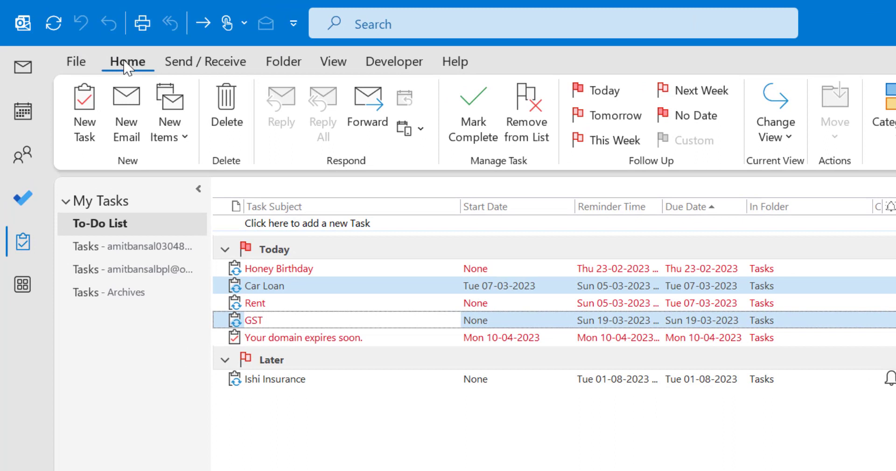
pyautogui.click(423, 132)
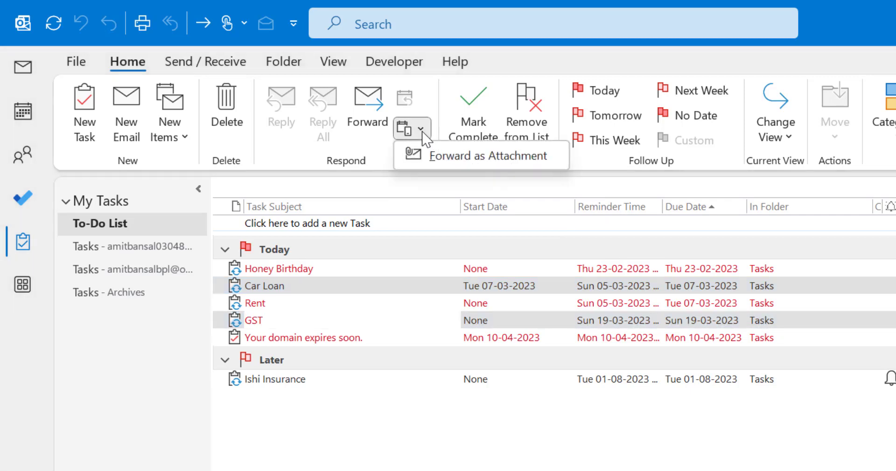
pyautogui.click(442, 162)
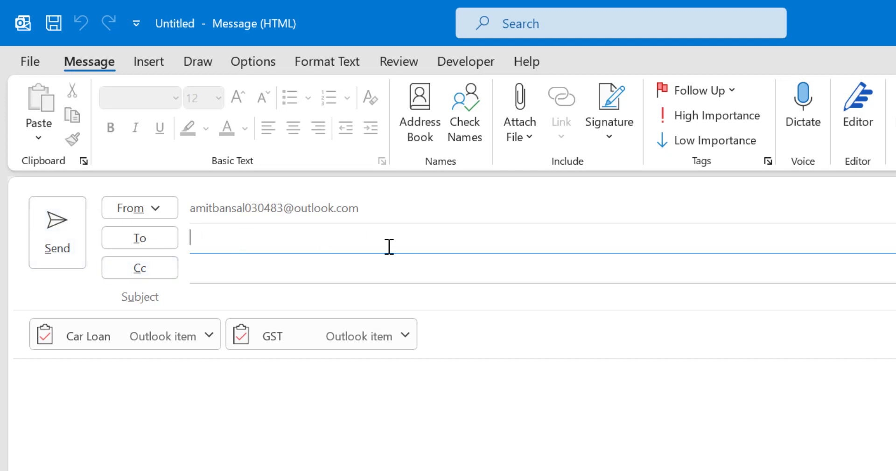
pyautogui.click(257, 296)
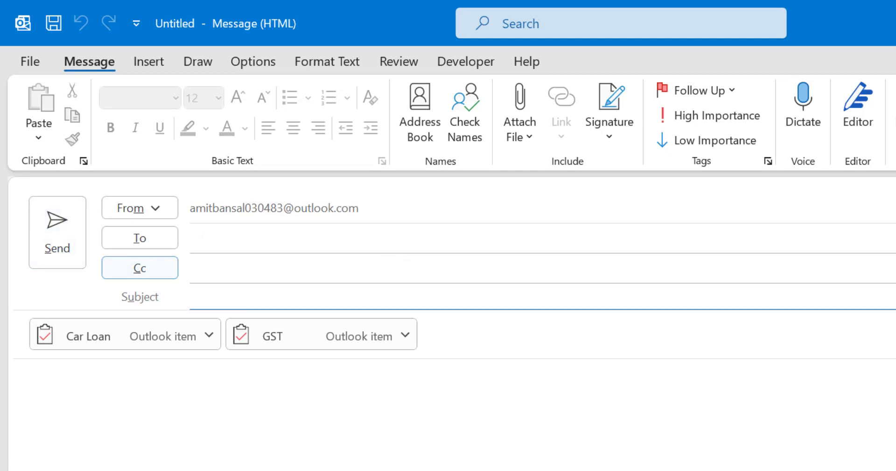
pyautogui.press('Tab')
pyautogui.press('Escape')
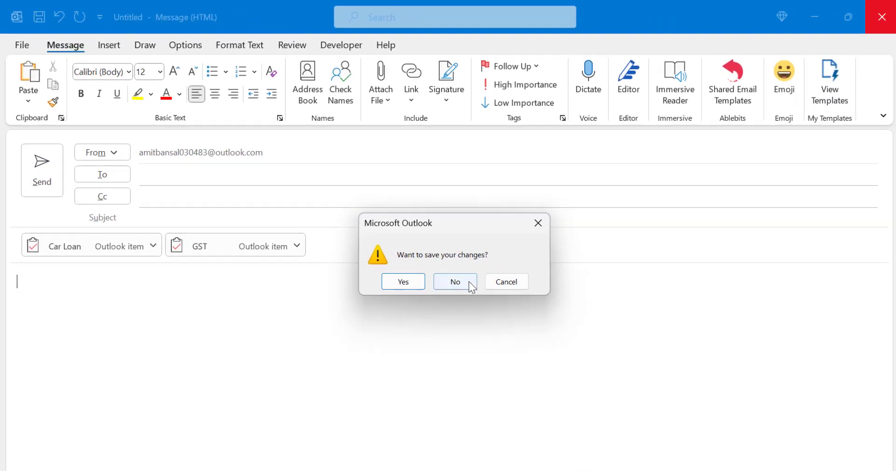
pyautogui.click(467, 282)
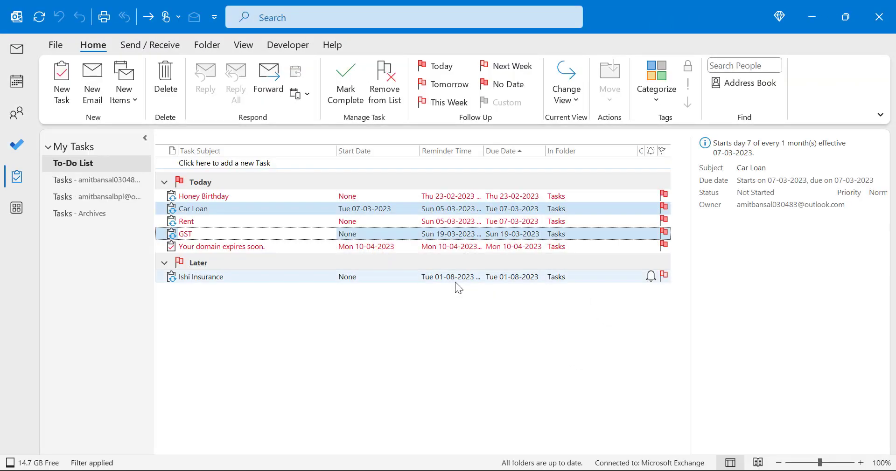
# Step: Open the Replies and forwards section of the Mail settings in Outlook Options
pyautogui.click(17, 49)
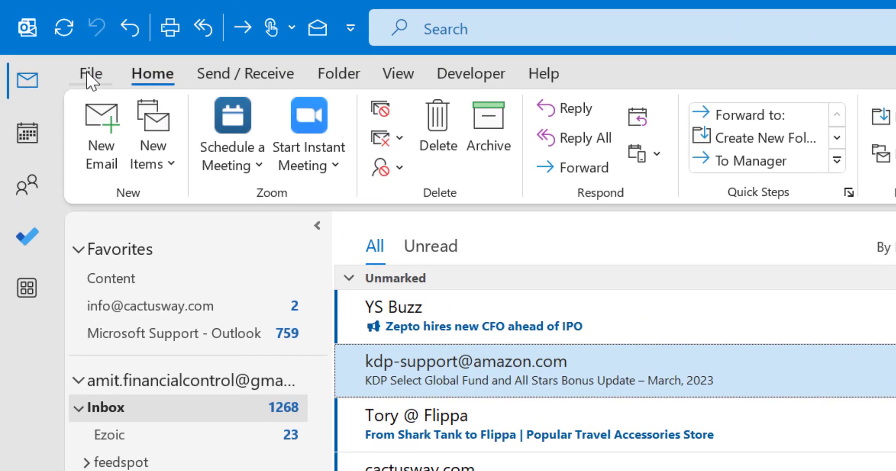
pyautogui.click(88, 74)
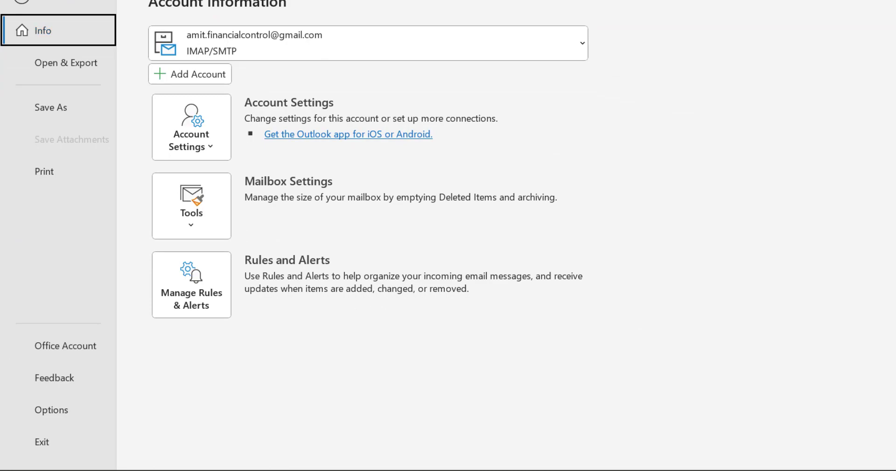
pyautogui.click(52, 410)
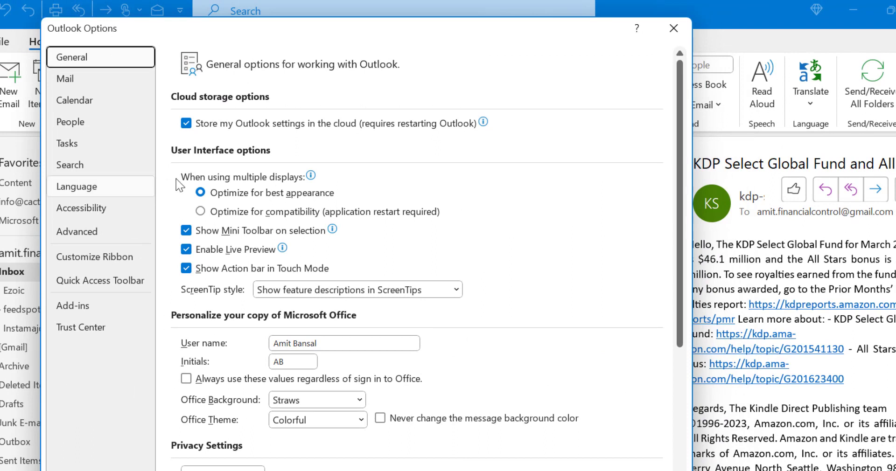
pyautogui.click(70, 82)
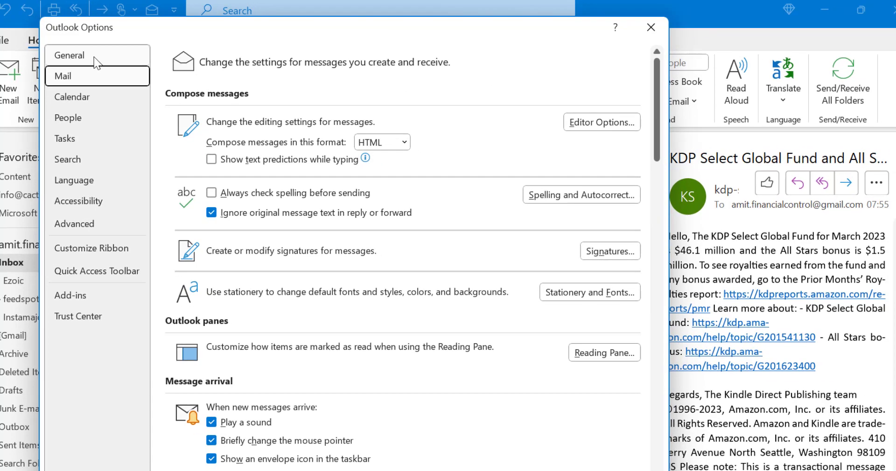
pyautogui.scroll(-12, 388, 170)
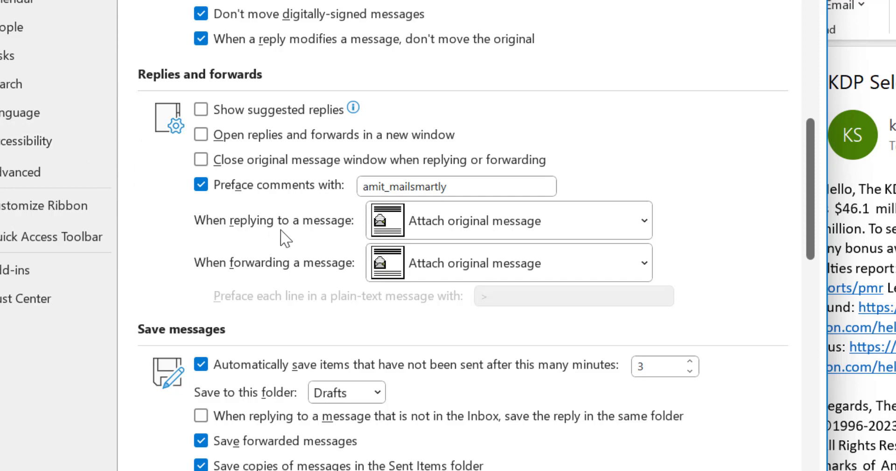
# Step: Set both replying to and forwarding a message to "Attach original message", and confirm the options
pyautogui.click(645, 220)
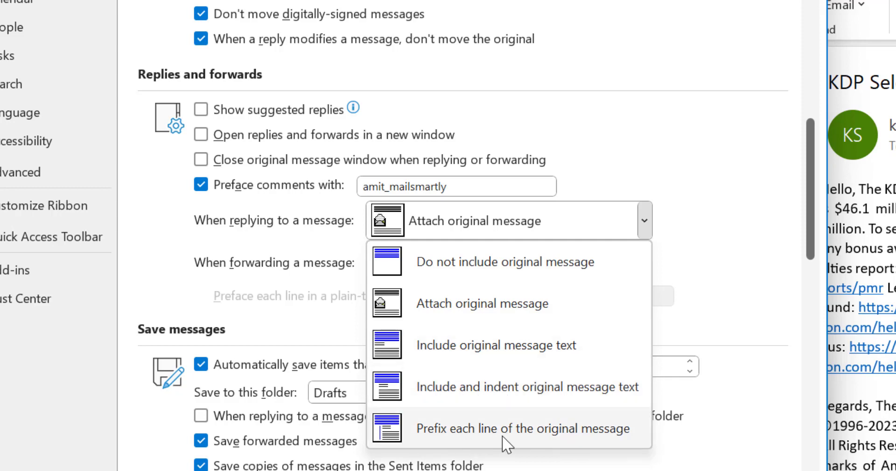
pyautogui.click(589, 319)
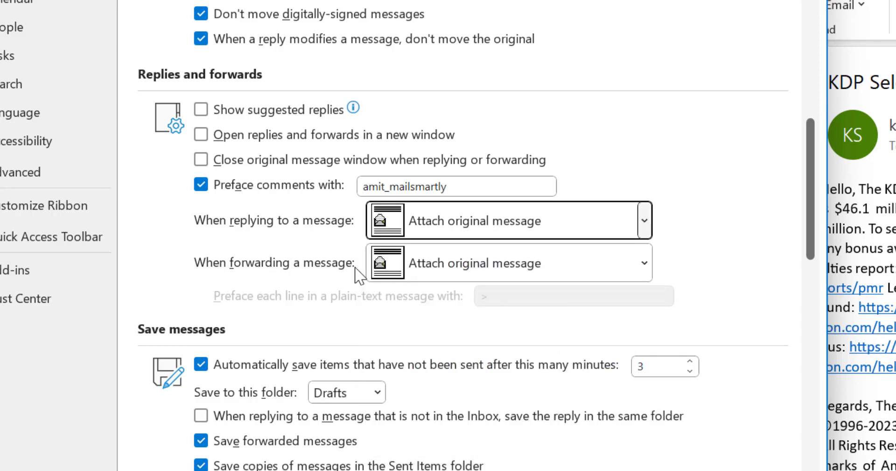
pyautogui.click(643, 264)
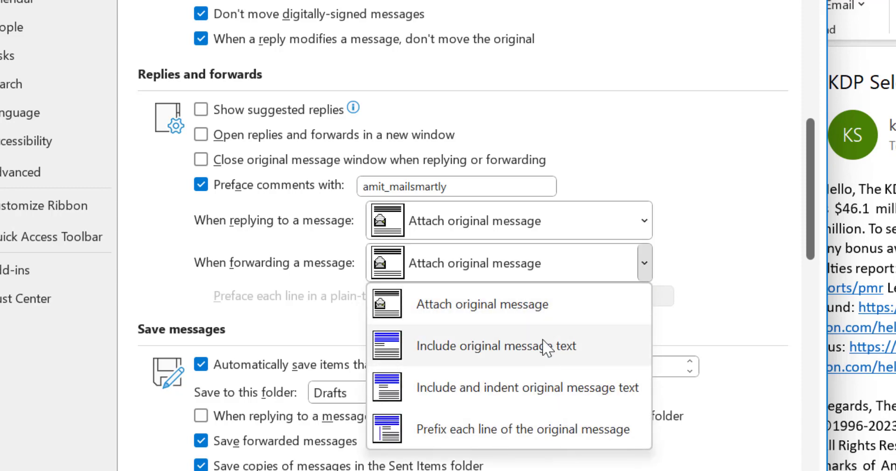
pyautogui.click(549, 309)
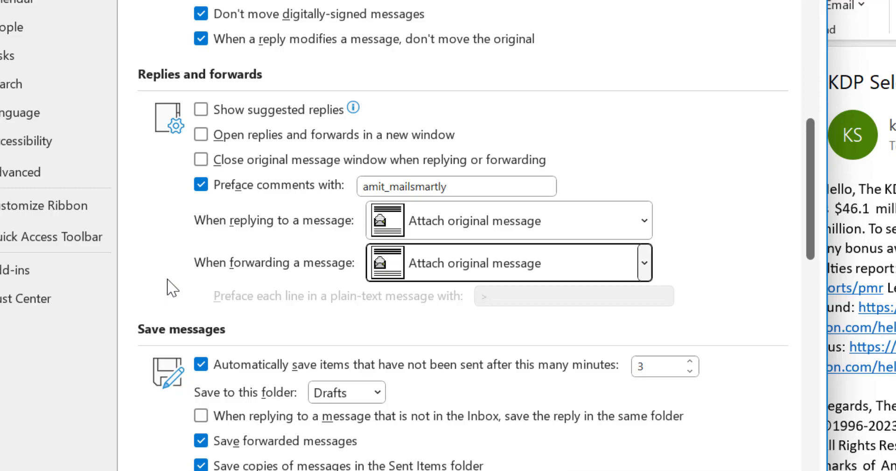
pyautogui.scroll(-2, 171, 288)
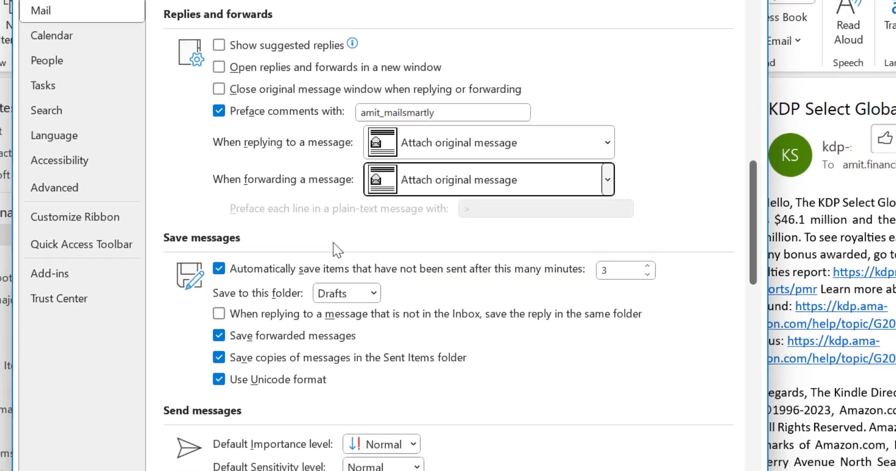
pyautogui.scroll(-15, 420, 280)
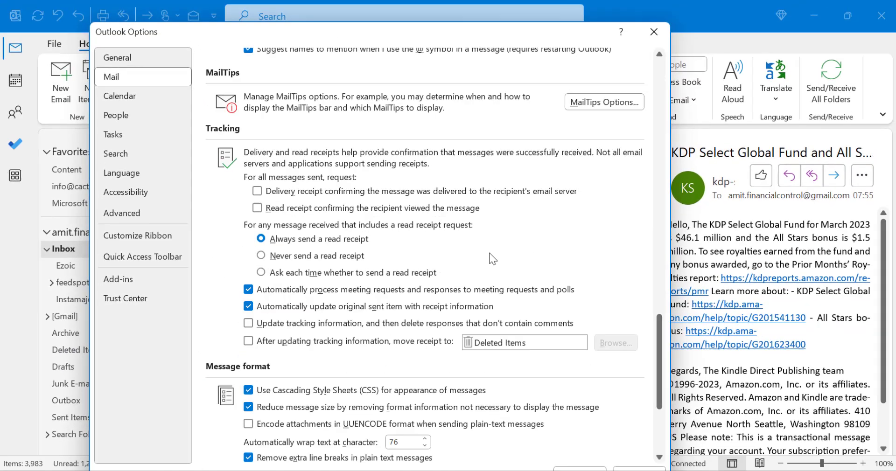
pyautogui.scroll(5, 505, 267)
pyautogui.click(571, 453)
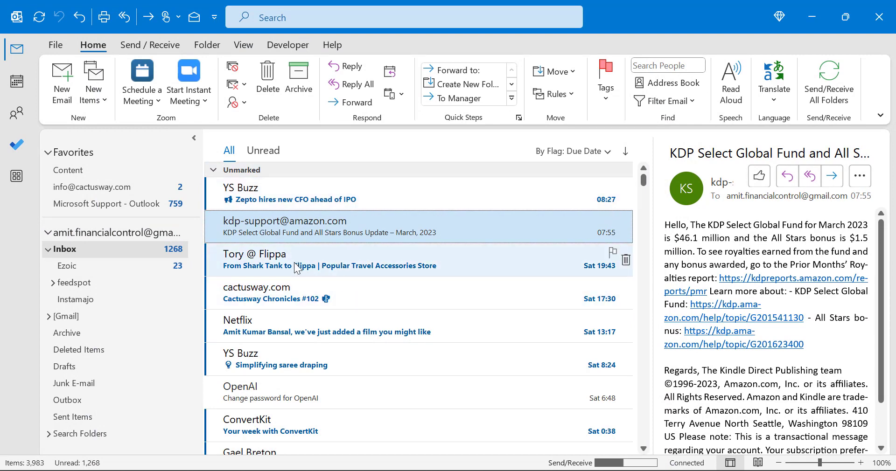
# Step: Reply to the Inbox email "From Shark Tank to Flippa | Popular Travel Accessories Store", widen the reply pane, and discard the reply
pyautogui.click(81, 251)
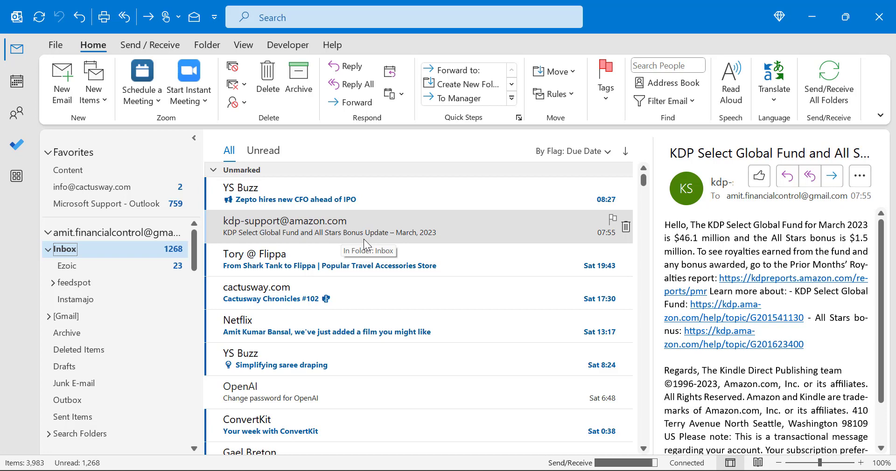
pyautogui.click(327, 291)
pyautogui.click(332, 269)
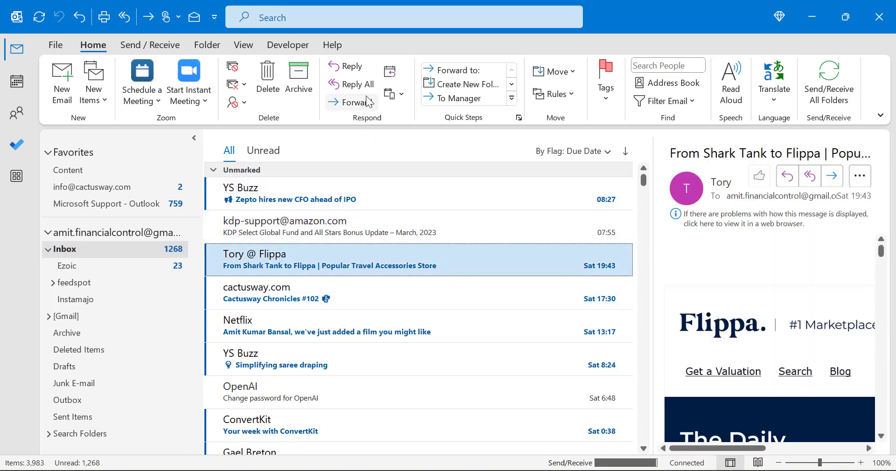
pyautogui.click(347, 70)
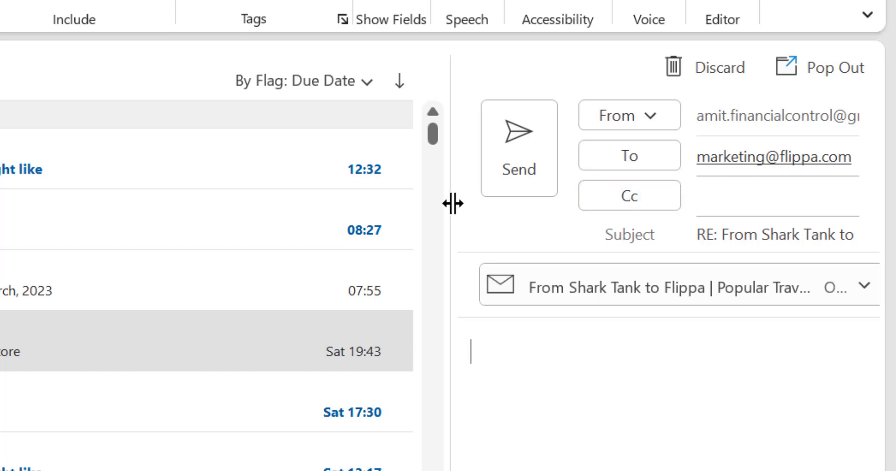
pyautogui.moveTo(451, 204); pyautogui.dragTo(151, 200)
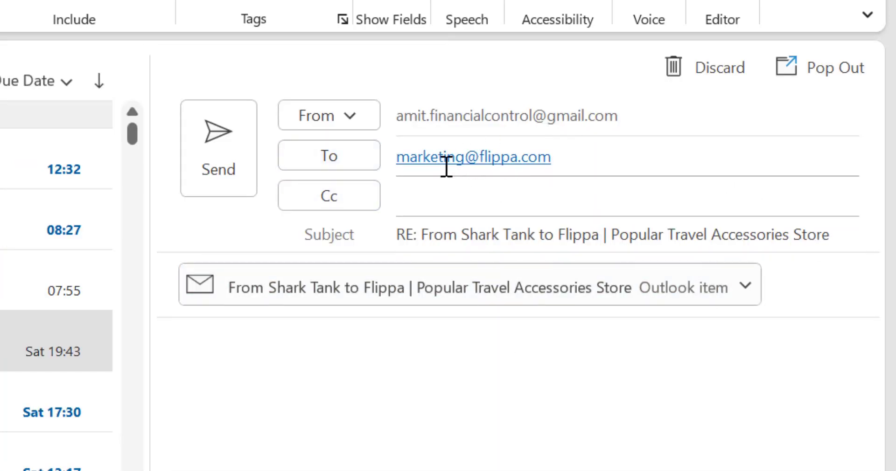
pyautogui.click(684, 154)
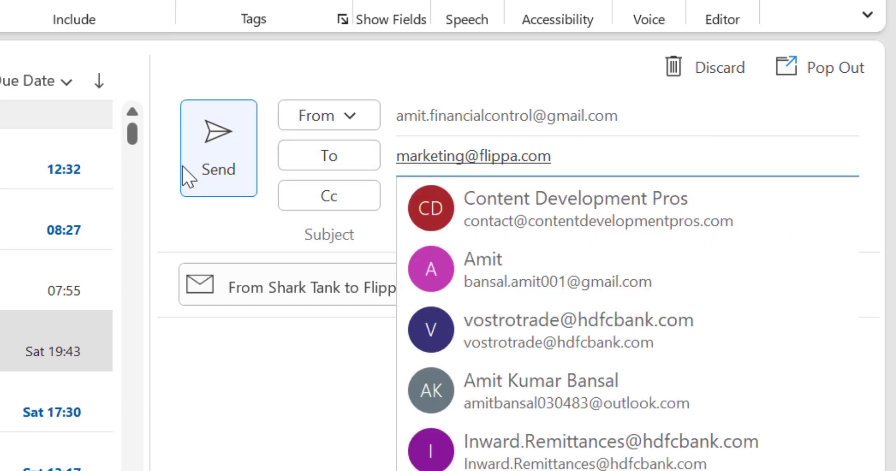
pyautogui.click(279, 429)
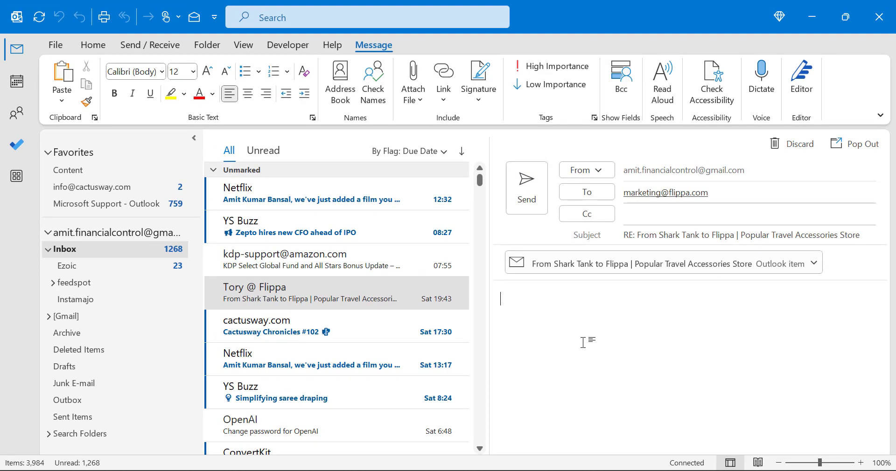
pyautogui.click(792, 144)
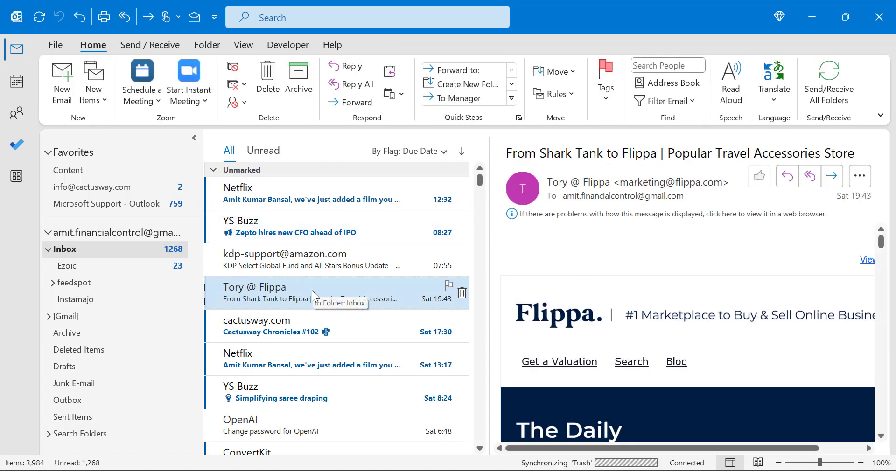
# Step: Forward the email "From Shark Tank to Flippa | Popular Travel Accessories Store" with the original message attached
pyautogui.click(351, 102)
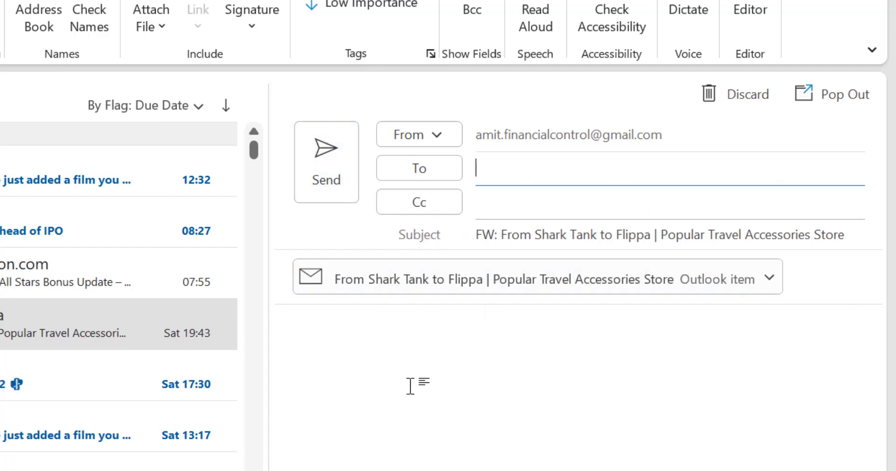
pyautogui.click(333, 196)
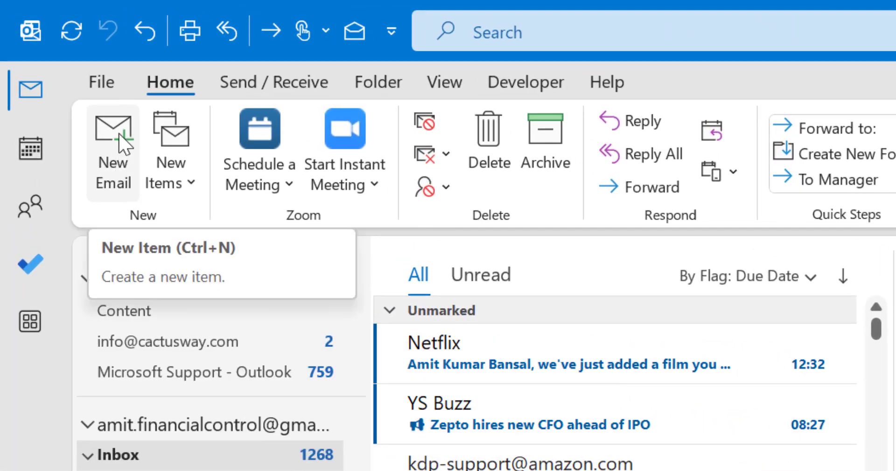
# Step: Create a new email and browse the other business cards available for insertion
pyautogui.click(115, 154)
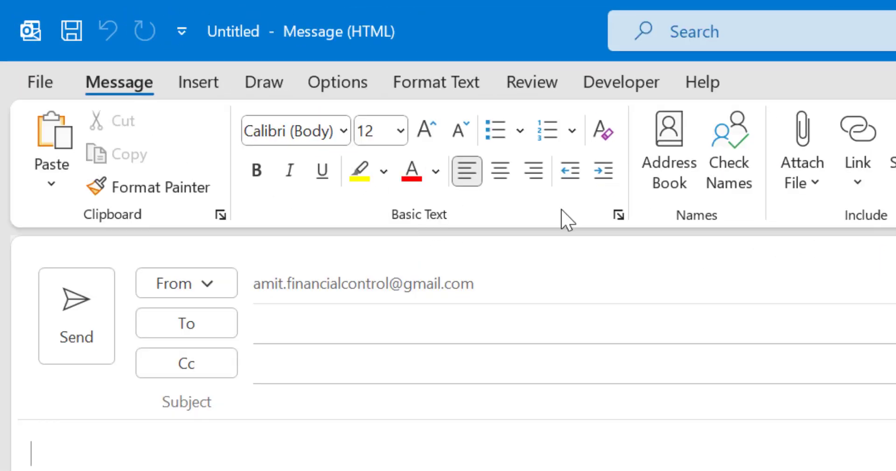
pyautogui.click(217, 89)
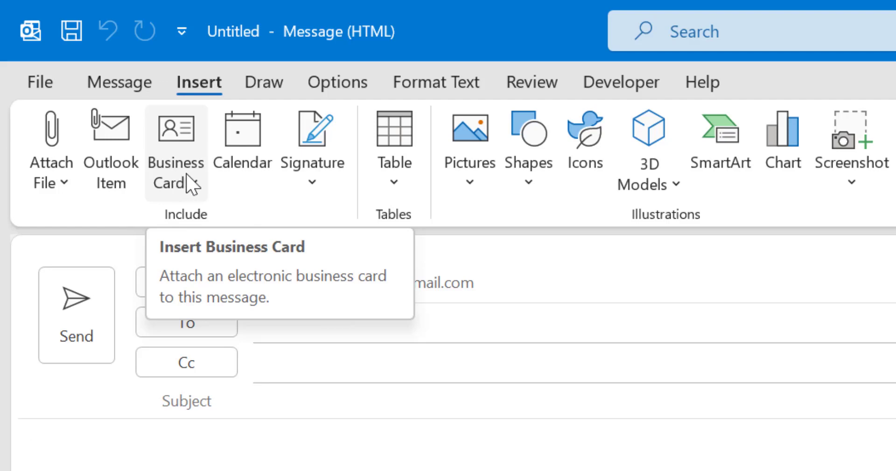
pyautogui.click(192, 184)
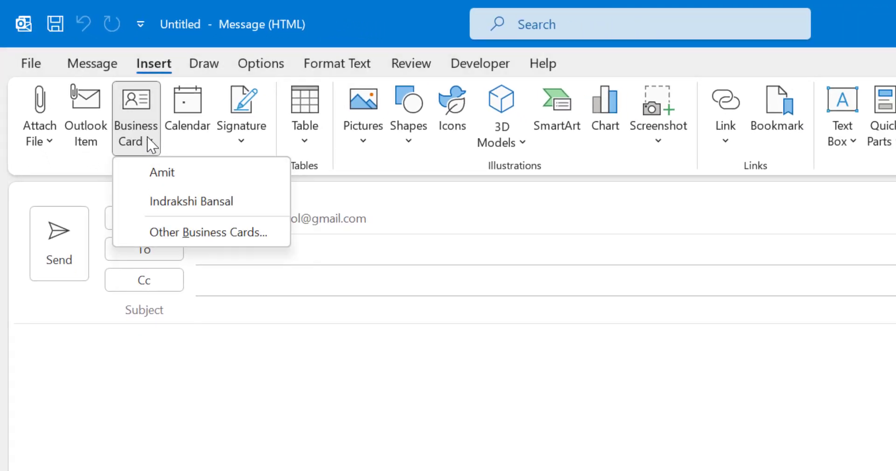
pyautogui.click(207, 233)
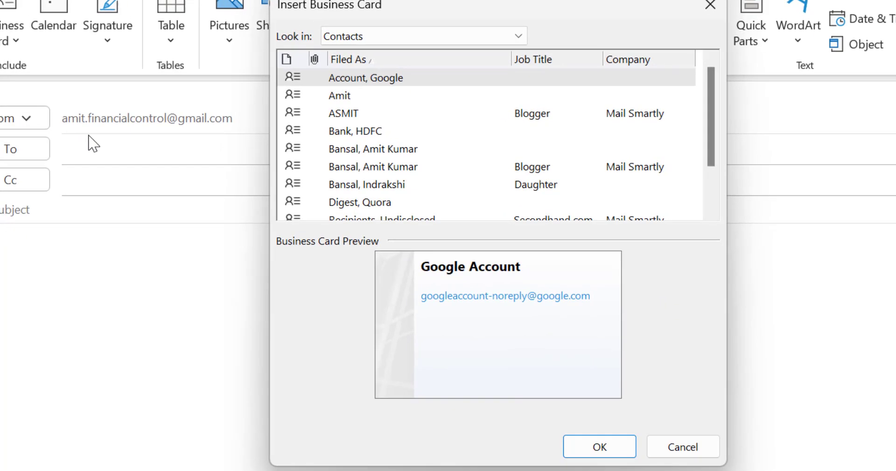
pyautogui.scroll(-1, 543, 135)
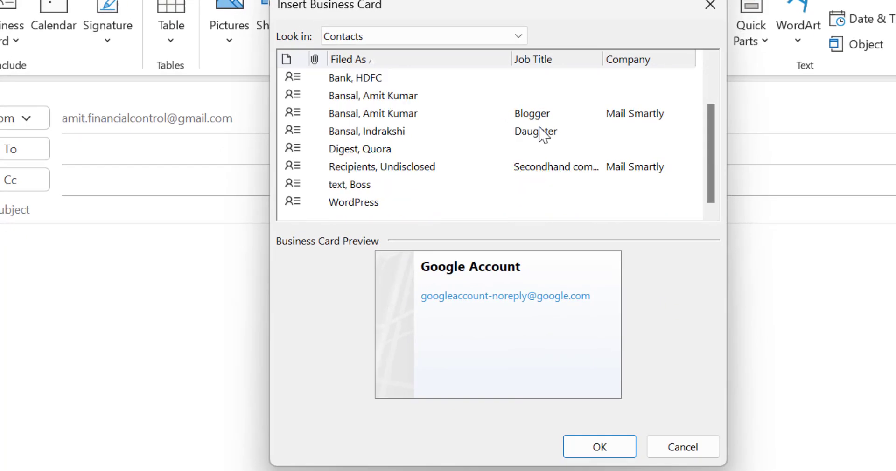
pyautogui.scroll(1, 542, 135)
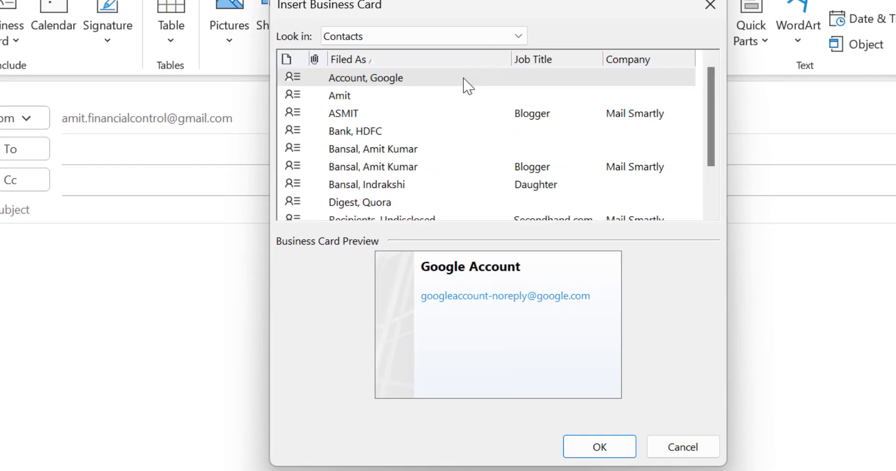
# Step: Switch the business card list to the other Outlook.com account's contacts folder, and return it to Contacts
pyautogui.click(518, 36)
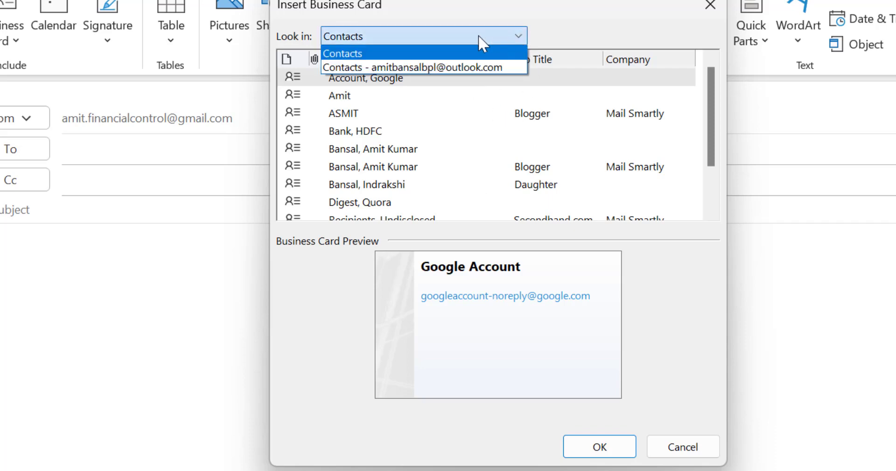
pyautogui.click(400, 67)
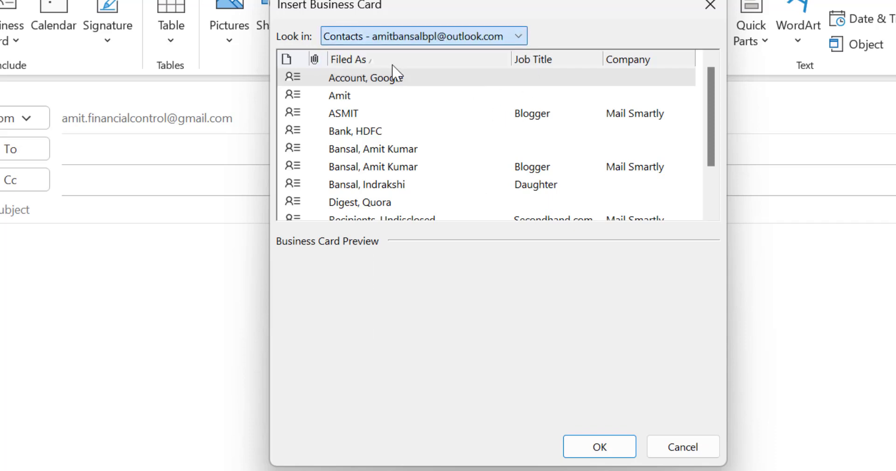
pyautogui.click(488, 36)
pyautogui.click(467, 54)
# Step: Select the three contacts listed between the HDFC Bank and Quora Digest entries and attach their business cards to the email
pyautogui.scroll(-1, 378, 140)
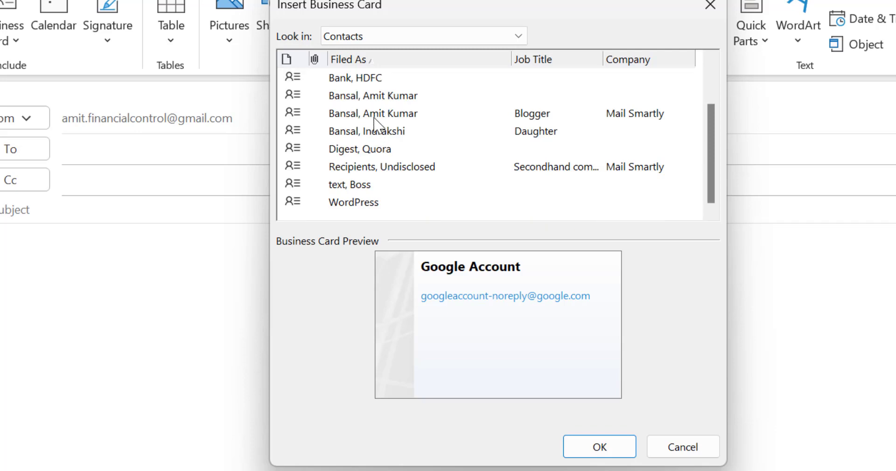
pyautogui.click(372, 98)
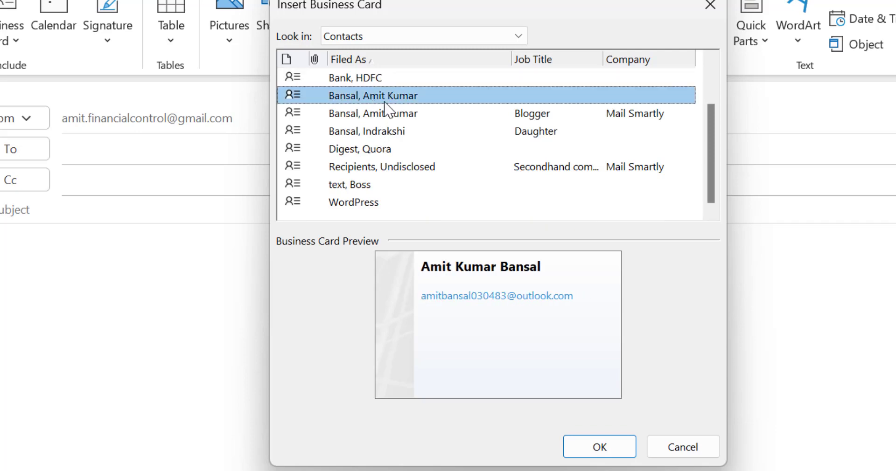
pyautogui.keyDown('ctrl'); pyautogui.click(370, 134); pyautogui.keyUp('ctrl')
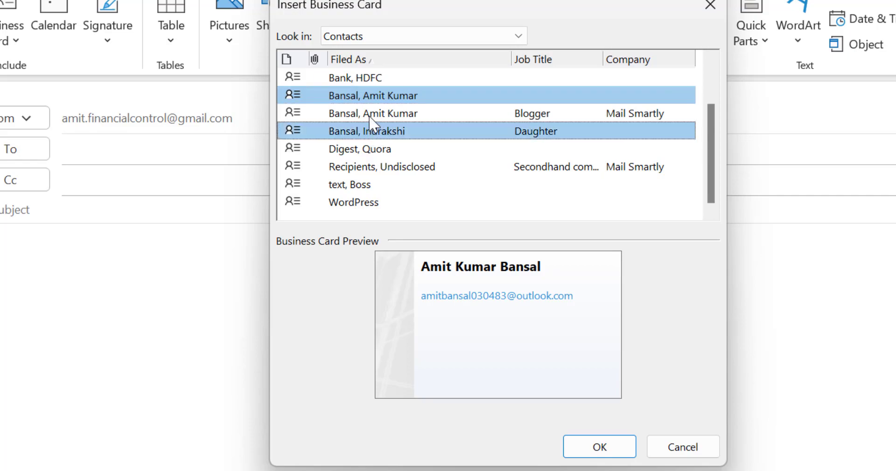
pyautogui.keyDown('ctrl'); pyautogui.click(368, 116); pyautogui.keyUp('ctrl')
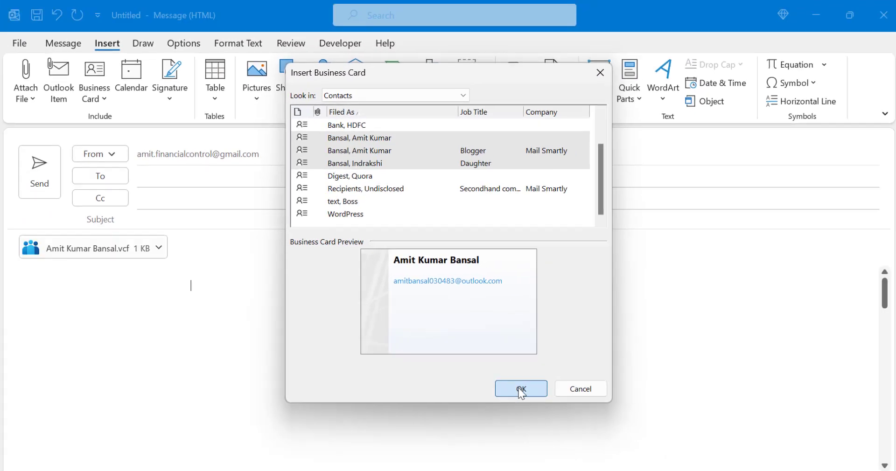
pyautogui.click(600, 447)
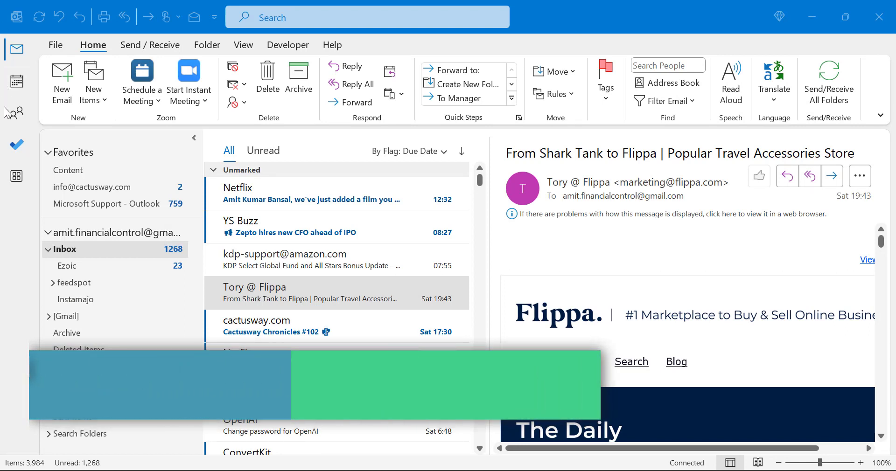
# Step: In the Contacts folder, select HDFC Bank and the contact two entries below it, and forward both as Outlook contacts
pyautogui.click(15, 120)
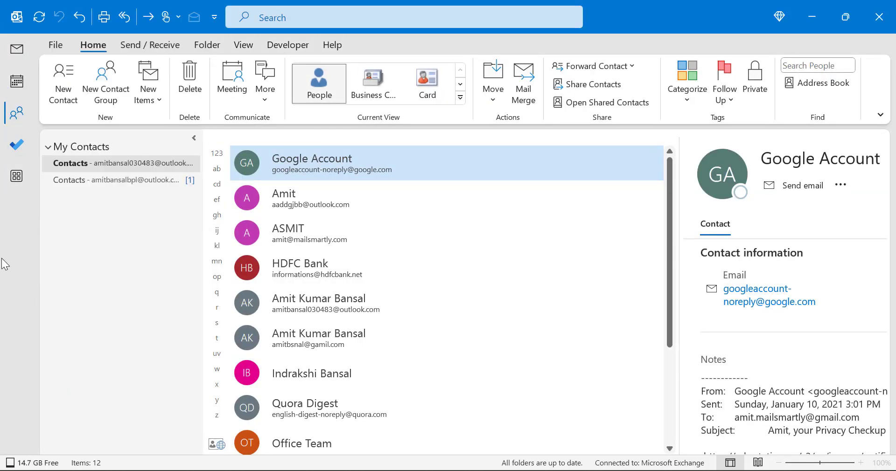
pyautogui.scroll(-2, 445, 299)
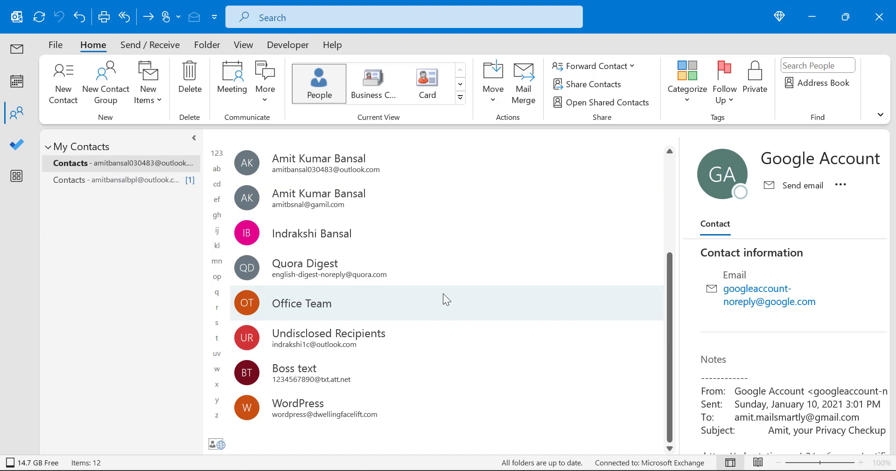
pyautogui.scroll(2, 443, 299)
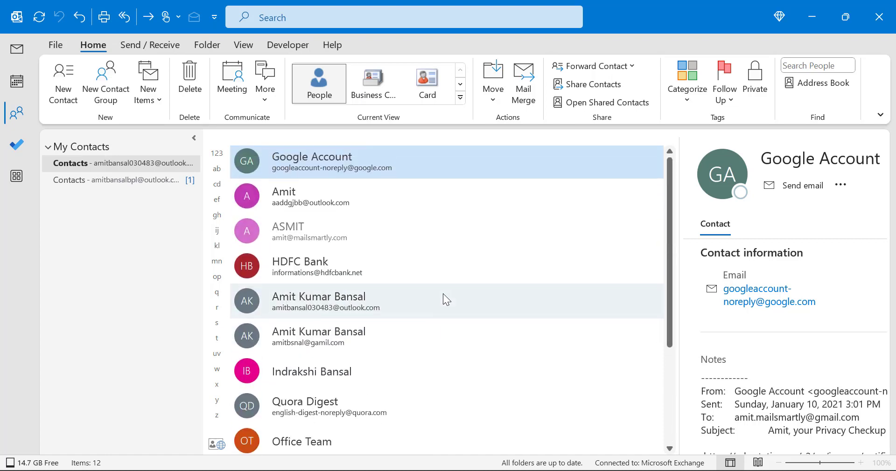
pyautogui.click(357, 276)
pyautogui.keyDown('ctrl'); pyautogui.click(326, 338); pyautogui.keyUp('ctrl')
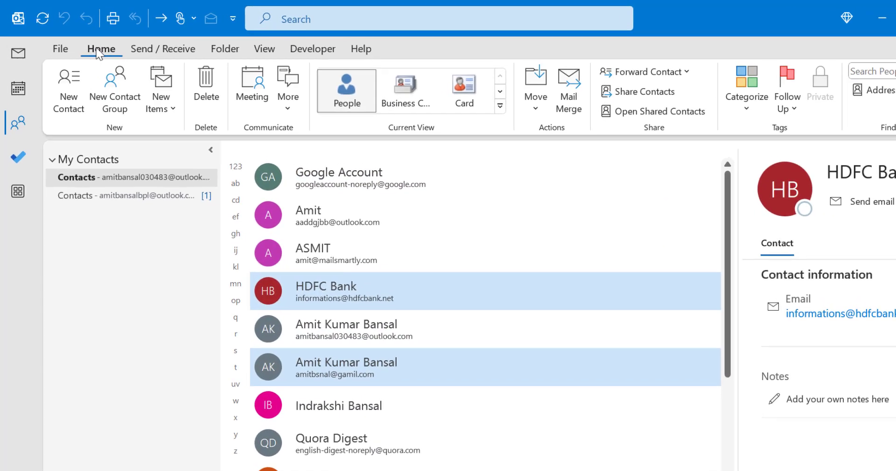
pyautogui.click(100, 51)
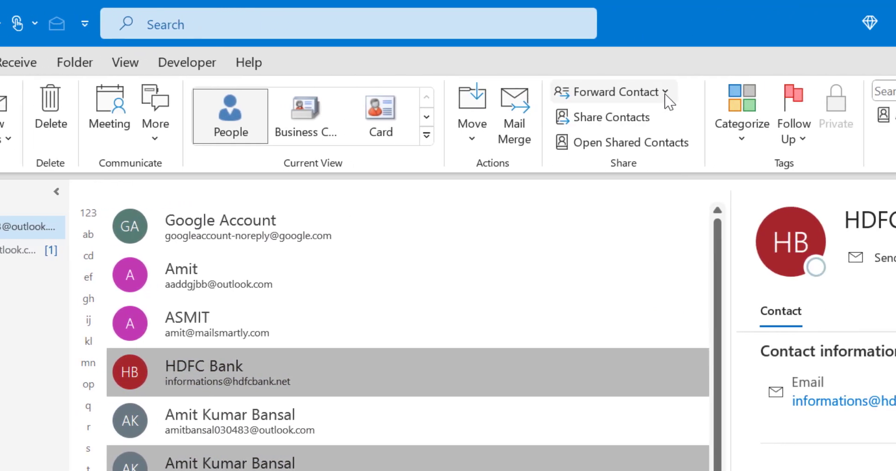
pyautogui.click(666, 94)
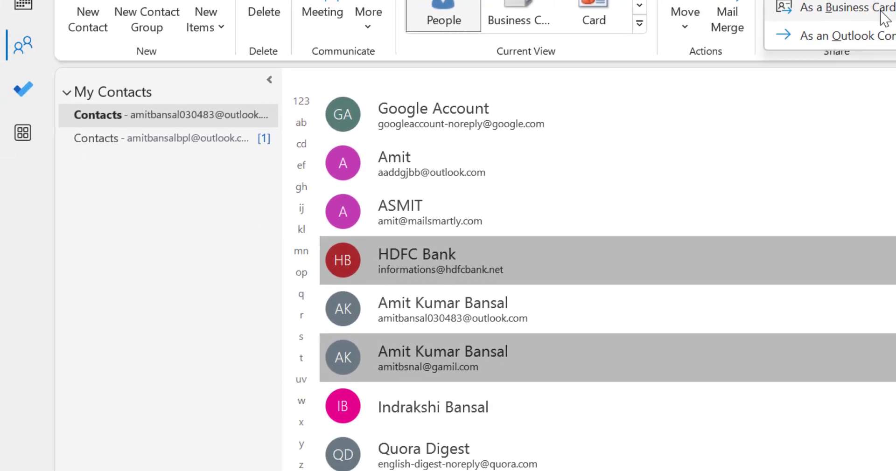
pyautogui.click(852, 34)
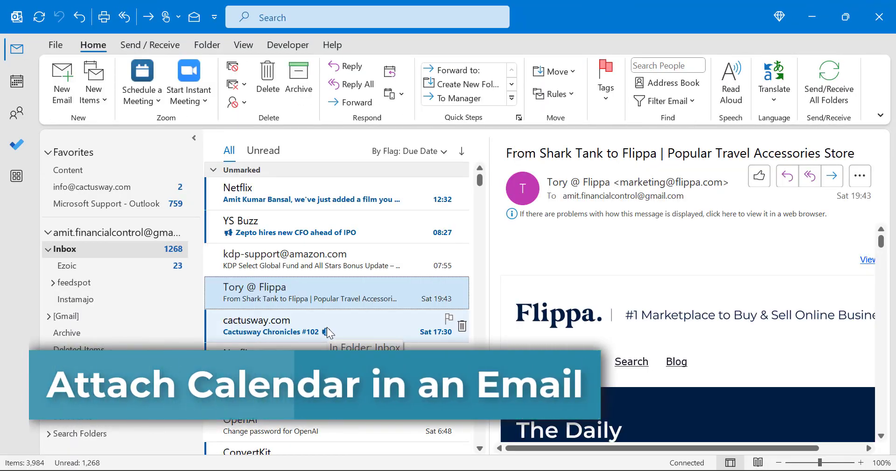
# Step: Create a new email from the Inbox and open the settings for sending a calendar with it
pyautogui.click(62, 89)
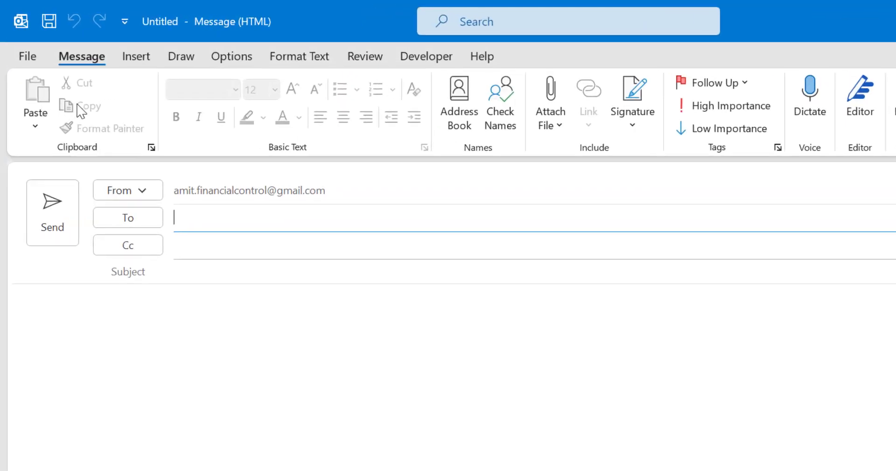
pyautogui.click(149, 62)
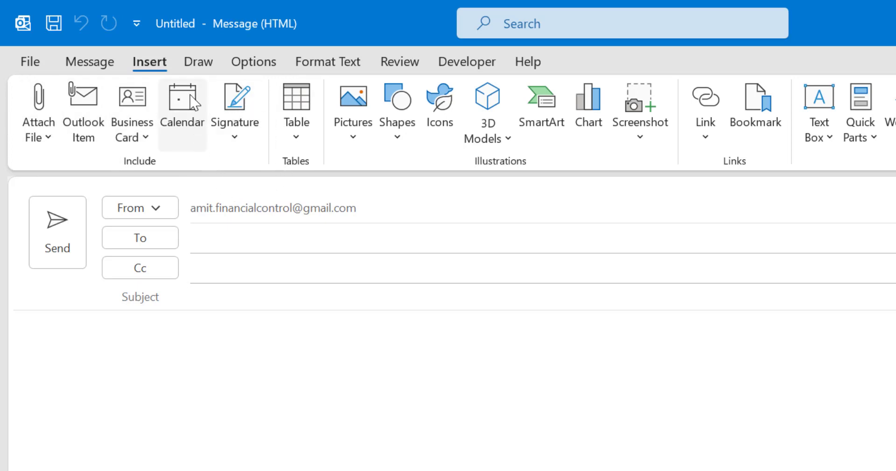
pyautogui.click(179, 106)
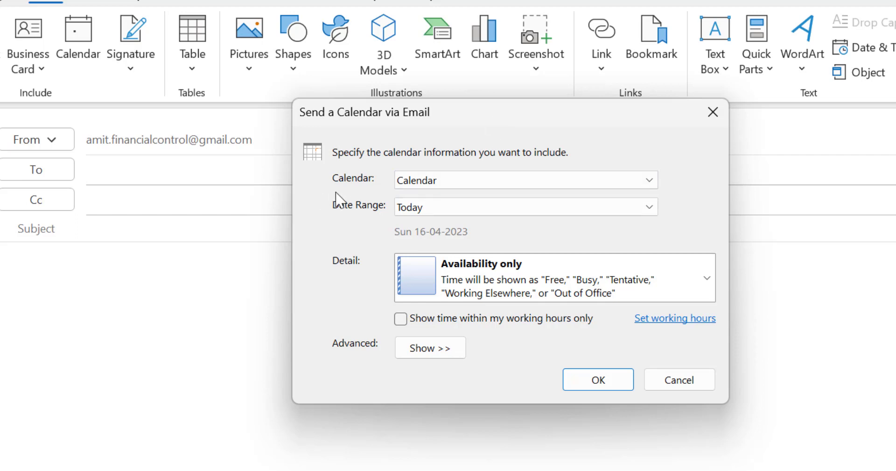
# Step: Choose the Birthdays calendar of the other Outlook.com account and set the date range to Whole calendar
pyautogui.click(652, 183)
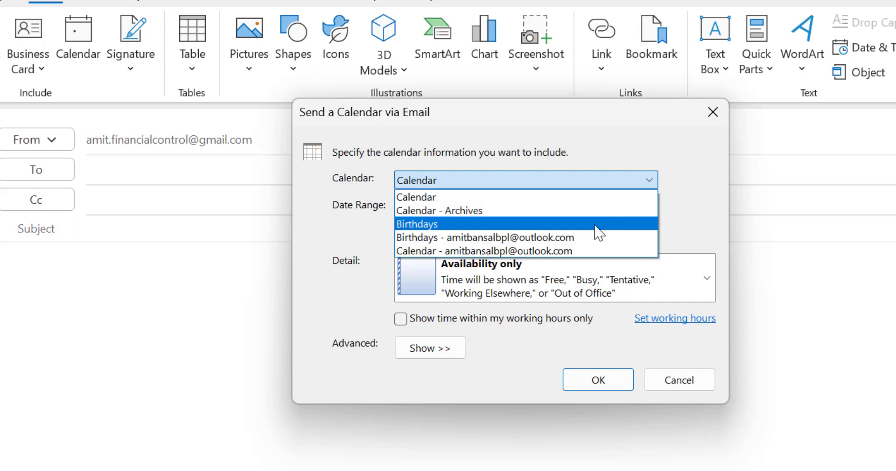
pyautogui.click(584, 238)
pyautogui.click(648, 208)
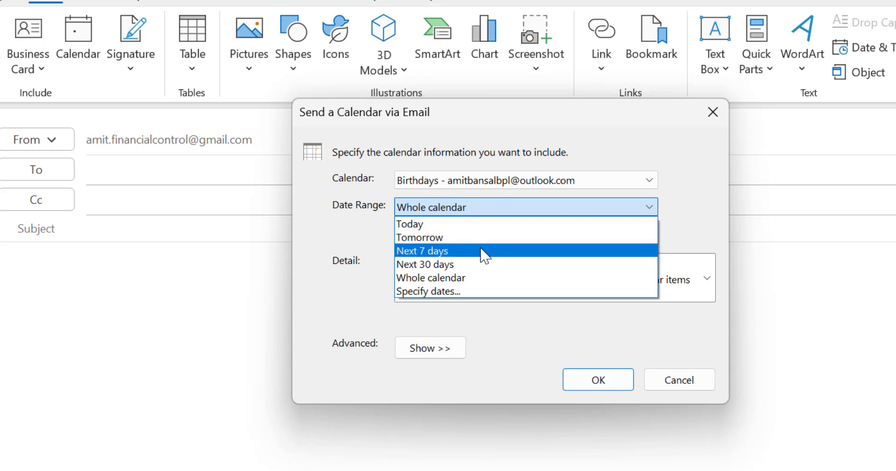
pyautogui.click(479, 279)
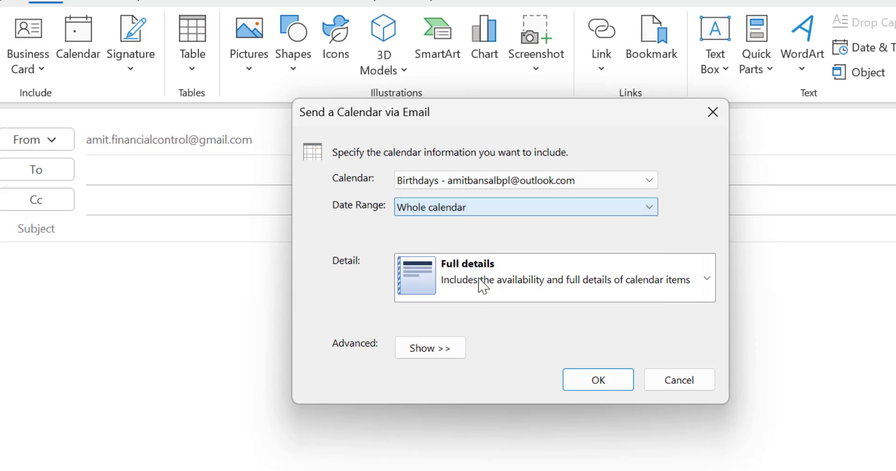
# Step: Reveal the advanced calendar options and attach the Birthdays calendar to the email, accepting the export of an empty calendar
pyautogui.click(417, 347)
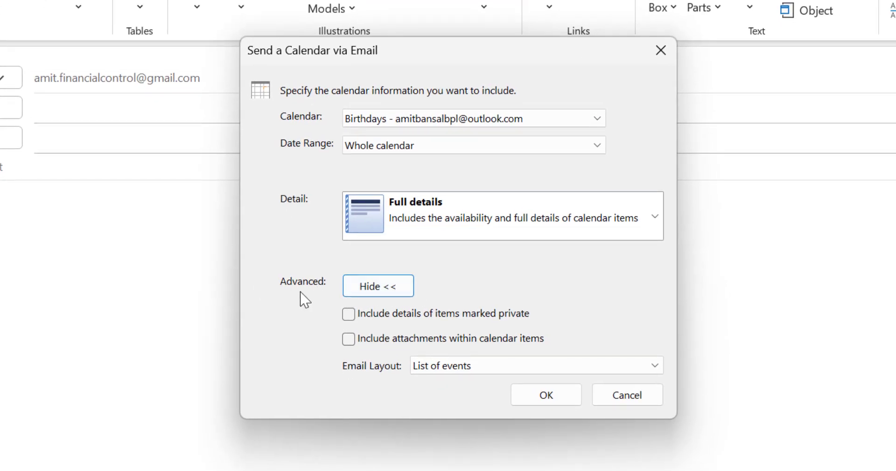
pyautogui.click(556, 398)
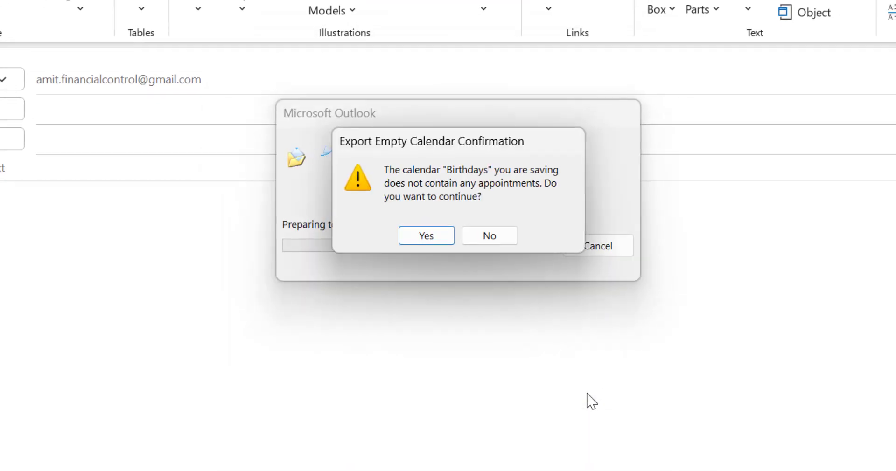
pyautogui.press('Return')
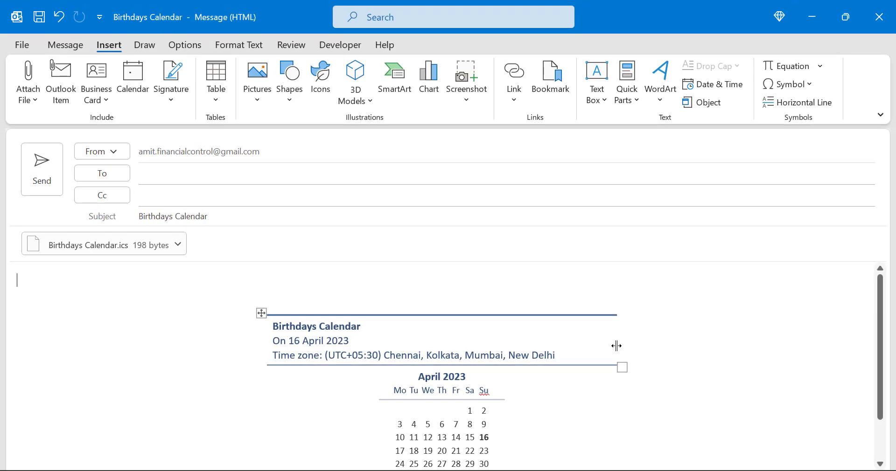
pyautogui.scroll(-2, 624, 304)
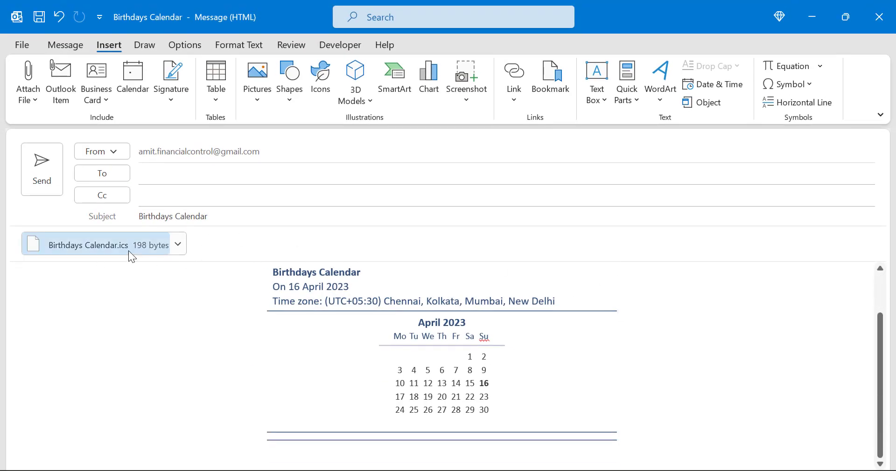
pyautogui.scroll(2, 132, 310)
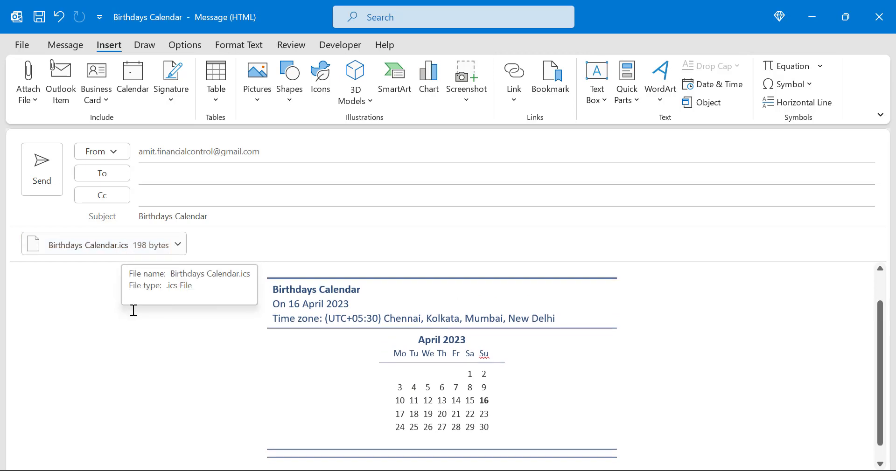